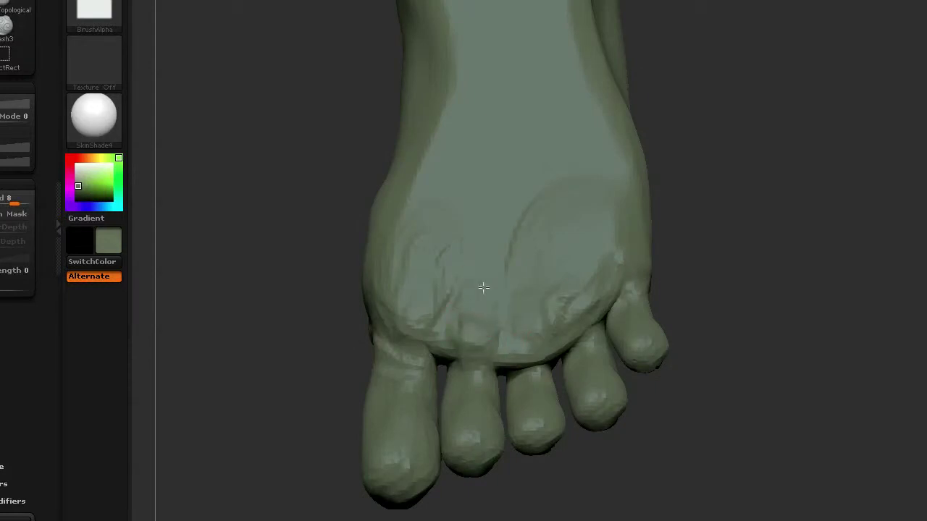
Step: Smooth the lumpy sole with a Smooth brush, checking it from the side and top
key(b)
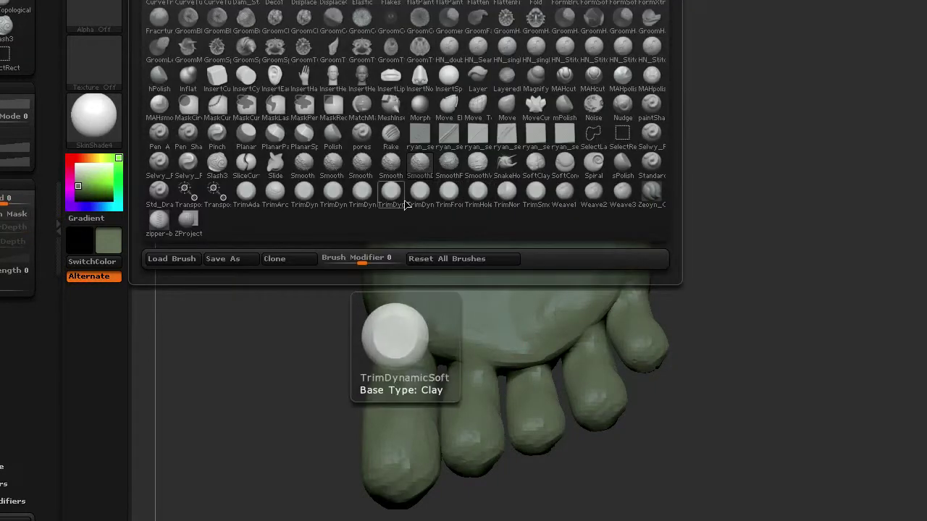
click(332, 168)
drag(428, 287, 521, 271)
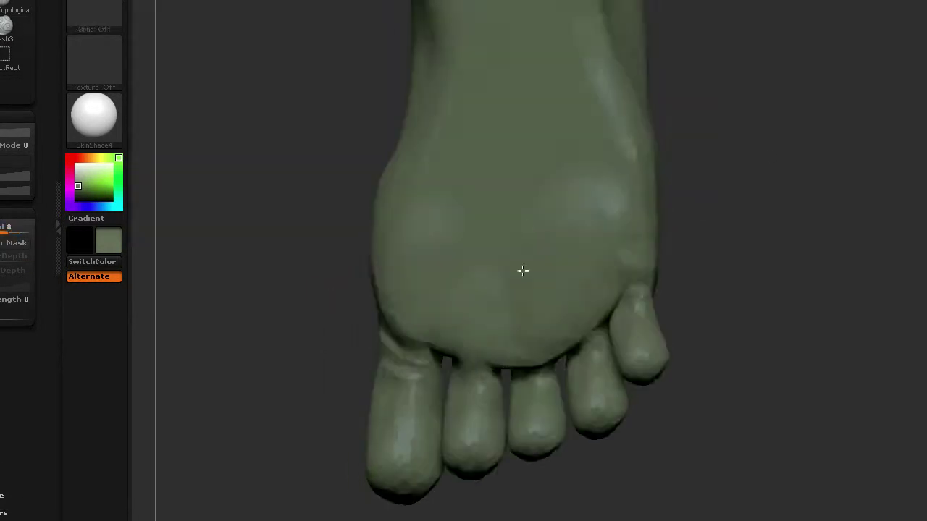
key(space)
mouse_move(453, 26)
mouse_down()
mouse_move(484, 337)
mouse_move(474, 131)
mouse_move(389, 358)
mouse_move(389, 323)
mouse_move(620, 103)
mouse_move(367, 302)
mouse_move(703, 62)
mouse_move(403, 190)
mouse_up()
mouse_move(399, 264)
mouse_down()
mouse_move(584, 138)
mouse_move(645, 304)
mouse_move(659, 21)
mouse_move(661, 57)
mouse_move(586, 360)
mouse_move(531, 386)
mouse_move(440, 372)
mouse_move(738, 242)
mouse_move(413, 337)
mouse_move(696, 158)
mouse_move(379, 263)
mouse_move(856, 157)
mouse_move(359, 289)
mouse_up()
Step: Sculpt the toes and toenail rims with the Standard brush at an adjusted Draw Size
key(b)
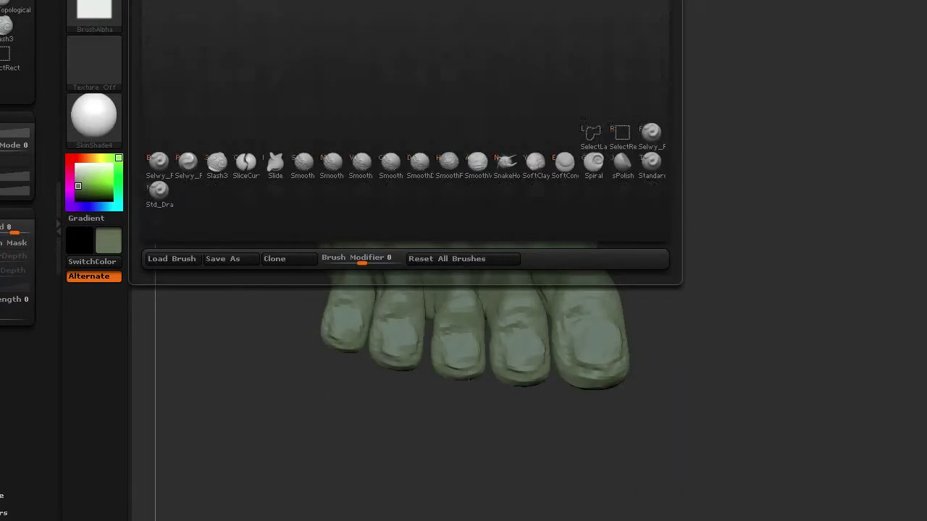
key(space)
mouse_move(466, 196)
alt+mouse_down()
mouse_move(651, 217)
mouse_move(830, 172)
mouse_move(514, 189)
alt+mouse_up()
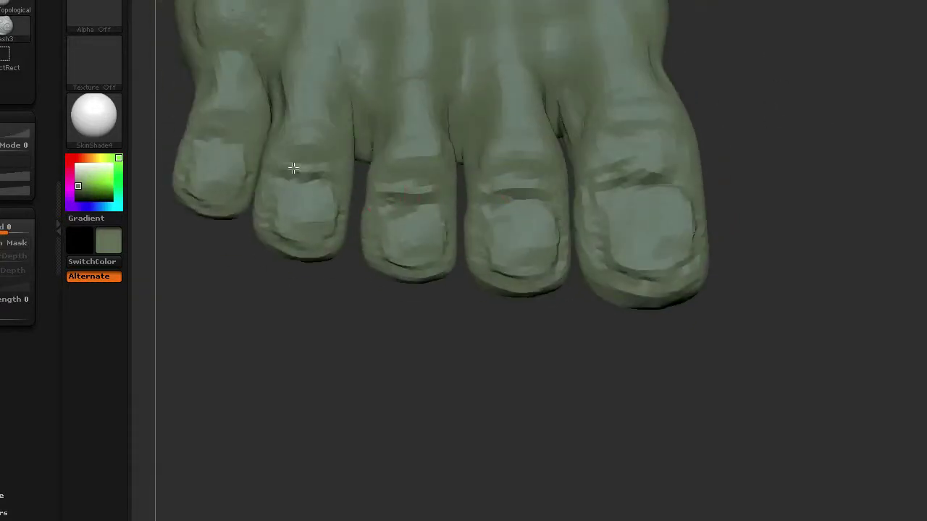
mouse_move(293, 168)
mouse_down()
mouse_move(689, 191)
mouse_move(654, 263)
mouse_move(633, 273)
mouse_move(628, 230)
mouse_move(787, 227)
mouse_up()
key(b)
key(s)
key(t)
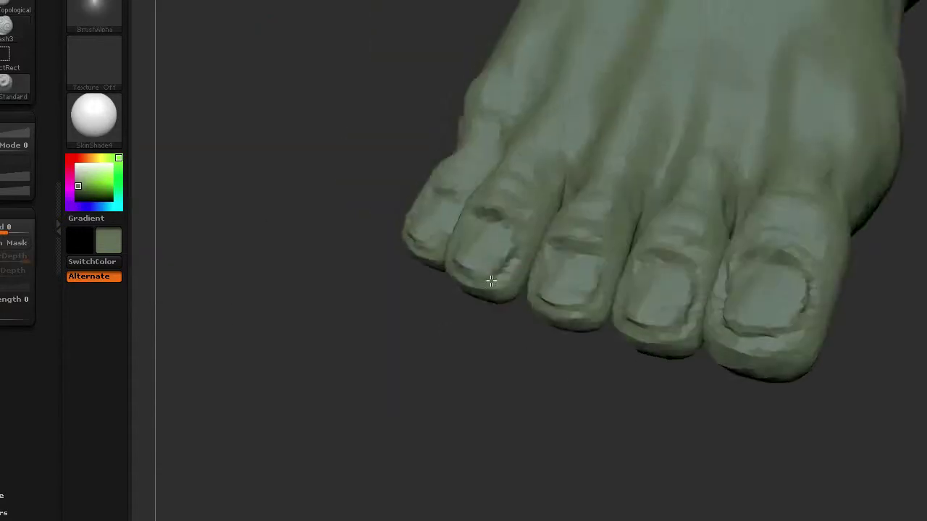
mouse_move(490, 269)
mouse_down()
mouse_move(517, 221)
mouse_move(384, 241)
mouse_move(410, 246)
mouse_move(418, 389)
mouse_move(420, 336)
mouse_move(471, 352)
mouse_move(637, 298)
mouse_move(590, 385)
mouse_move(364, 364)
mouse_move(823, 108)
mouse_up()
key(space)
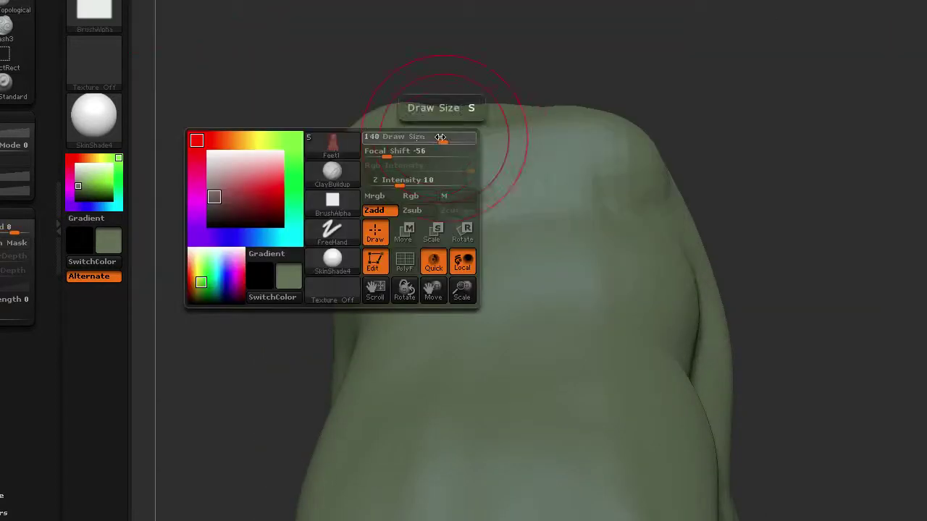
mouse_move(465, 123)
mouse_down()
mouse_move(681, 143)
mouse_move(577, 137)
mouse_move(773, 54)
mouse_up()
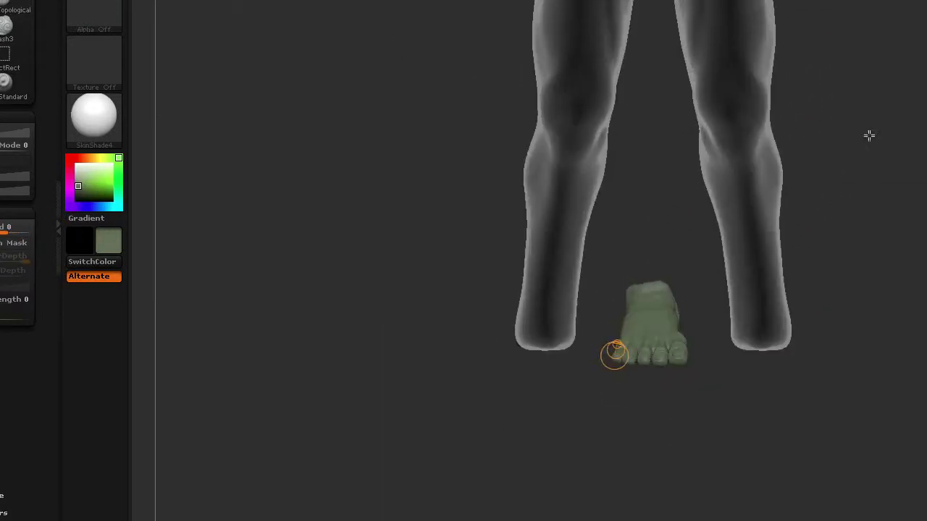
Step: Pick the Move Elastic brush and select the leg subtool, viewing the foot from several sides
drag(869, 137, 697, 223)
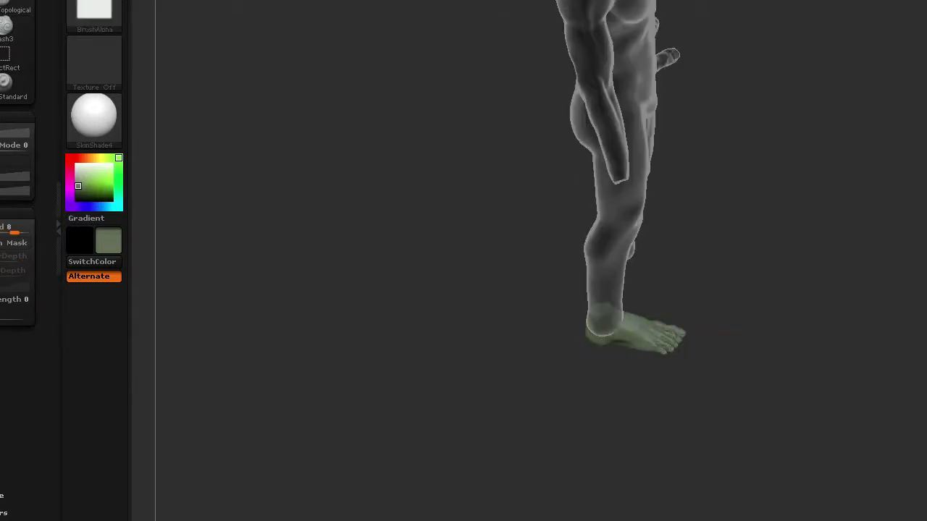
key(b)
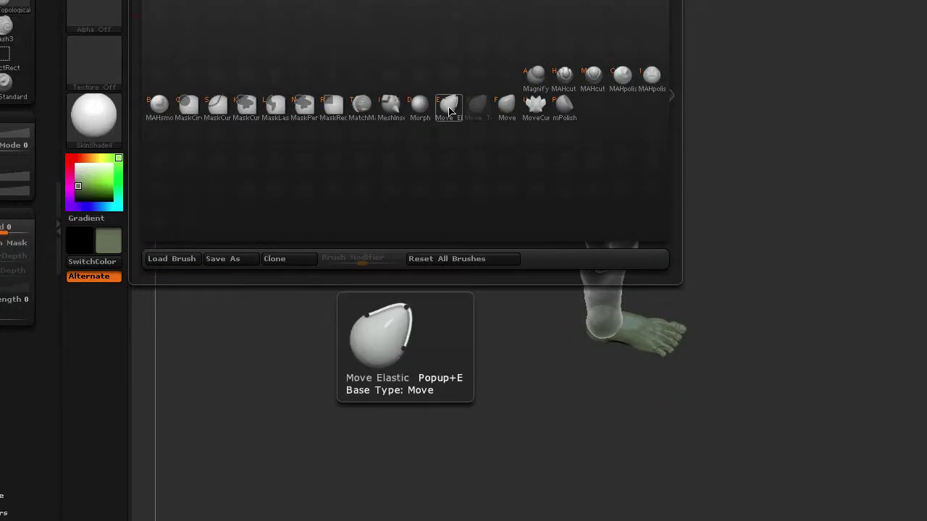
click(449, 109)
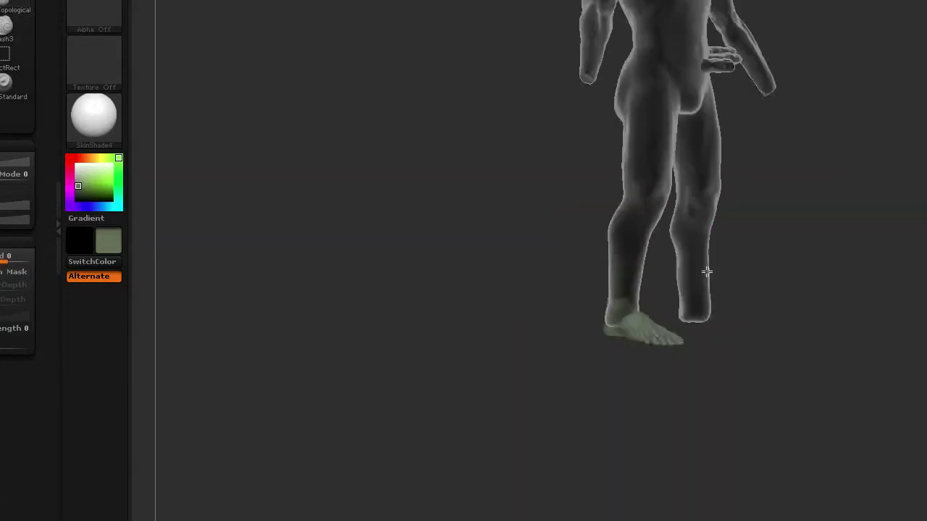
right_drag(707, 272, 385, 0)
mouse_move(645, 304)
right_down()
mouse_move(799, 249)
mouse_move(830, 253)
mouse_move(659, 234)
mouse_move(585, 7)
mouse_move(622, 229)
mouse_move(772, 218)
mouse_move(756, 275)
right_up()
ctrl+click(662, 233)
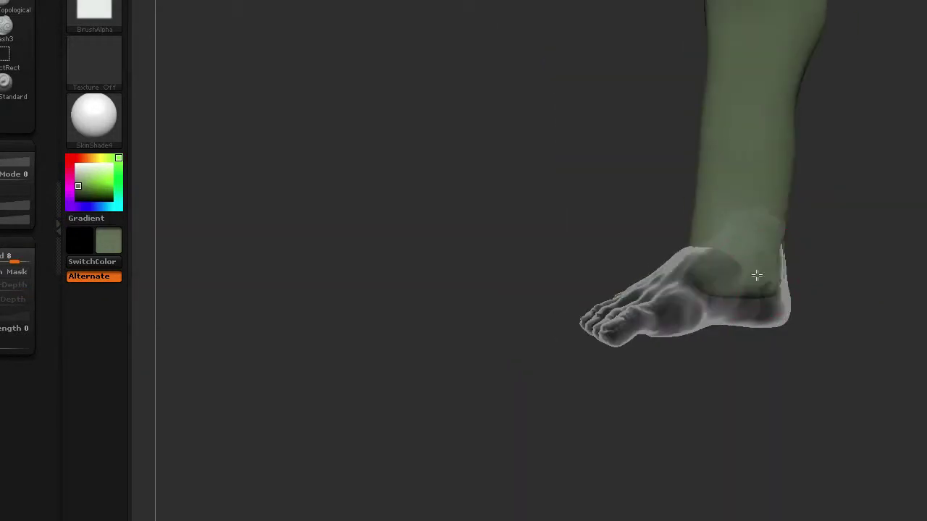
right_drag(733, 235, 319, 70)
mouse_move(753, 212)
right_down()
mouse_move(669, 203)
mouse_move(729, 189)
mouse_move(845, 184)
right_up()
mouse_move(367, 31)
right_down()
mouse_move(784, 296)
mouse_move(614, 286)
right_up()
Step: Use Transpose Move to shift the foot down beneath the leg
key(w)
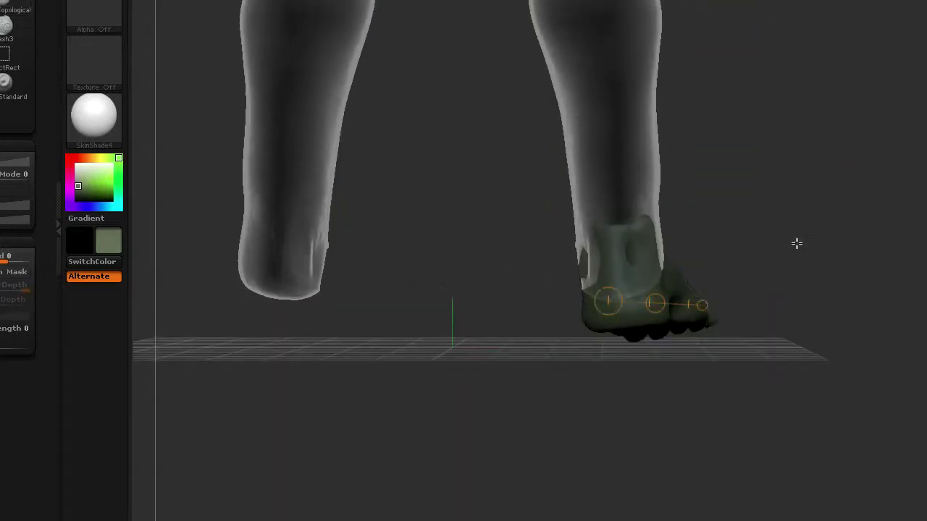
right_drag(796, 244, 769, 276)
mouse_move(820, 302)
right_down()
mouse_move(585, 224)
mouse_move(673, 190)
mouse_move(804, 163)
mouse_move(710, 163)
right_up()
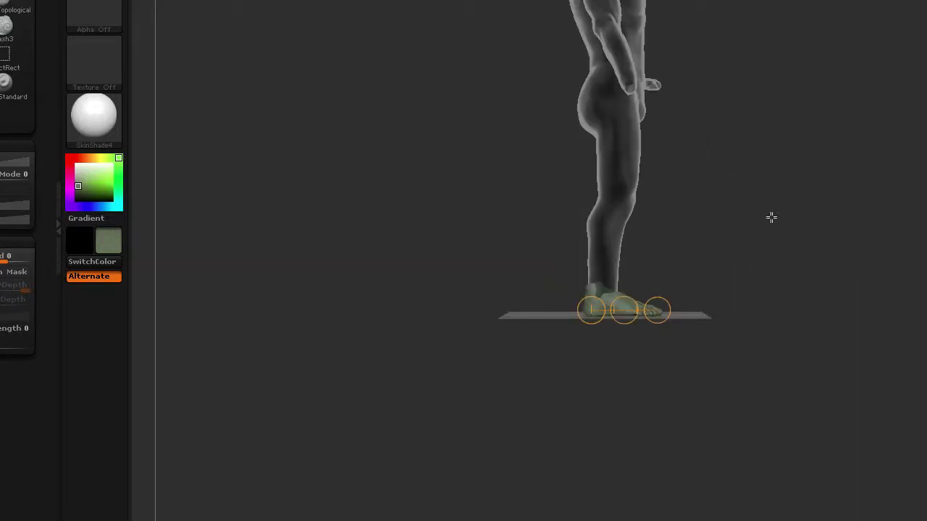
mouse_move(698, 310)
right_down()
mouse_move(685, 166)
mouse_move(702, 173)
mouse_move(689, 319)
mouse_move(752, 190)
mouse_move(661, 384)
mouse_move(706, 265)
mouse_move(692, 344)
right_up()
mouse_move(651, 307)
right_down()
mouse_move(610, 242)
mouse_move(769, 319)
mouse_move(596, 275)
mouse_move(775, 258)
right_up()
Step: Toggle between foot and leg subtools to check the foot meets the ankle
alt+click(596, 275)
alt+click(532, 212)
key(space)
right_drag(532, 212, 647, 331)
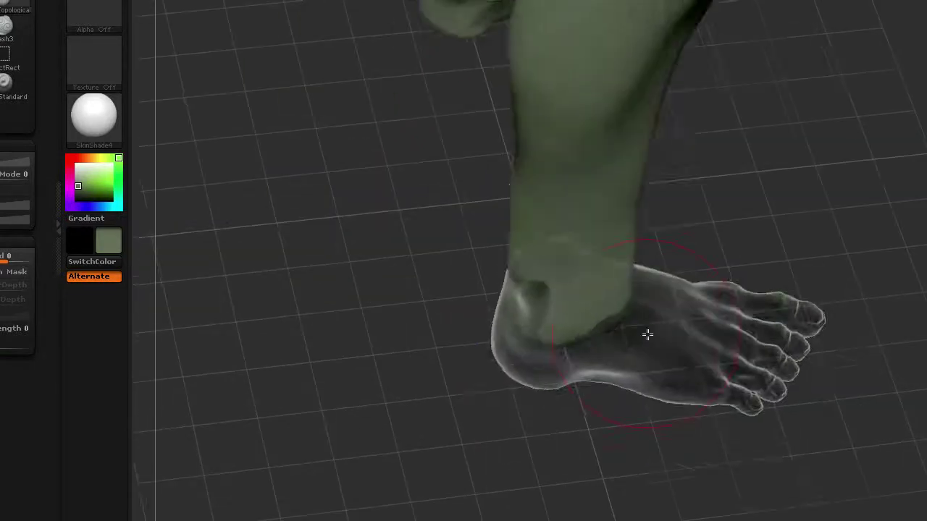
alt+click(484, 325)
mouse_move(485, 325)
right_down()
mouse_move(447, 275)
mouse_move(605, 210)
right_up()
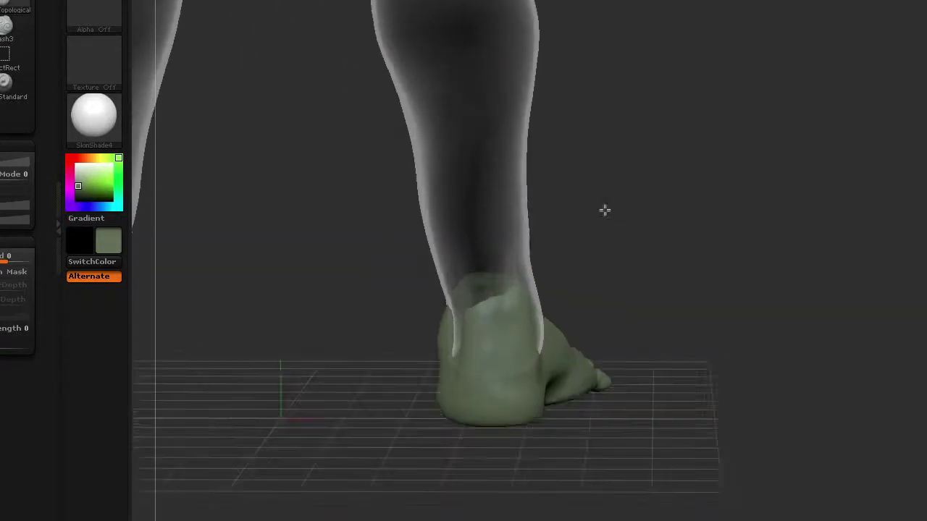
alt+click(479, 112)
mouse_move(426, 213)
right_down()
mouse_move(619, 113)
mouse_move(542, 161)
mouse_move(609, 135)
mouse_move(418, 235)
mouse_move(544, 184)
mouse_move(534, 263)
mouse_move(685, 167)
mouse_move(746, 183)
right_up()
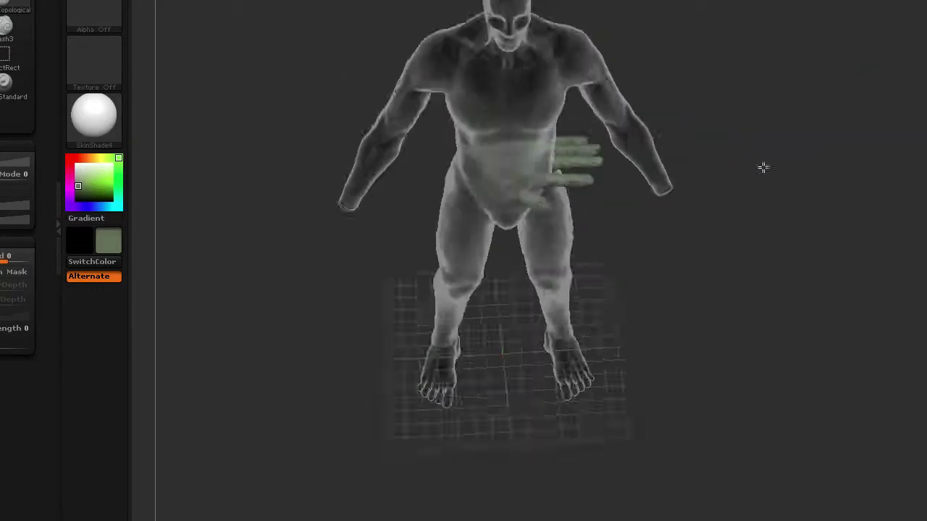
Step: Select the hand subtool and set a Transpose move line at the wrist
alt+click(492, 79)
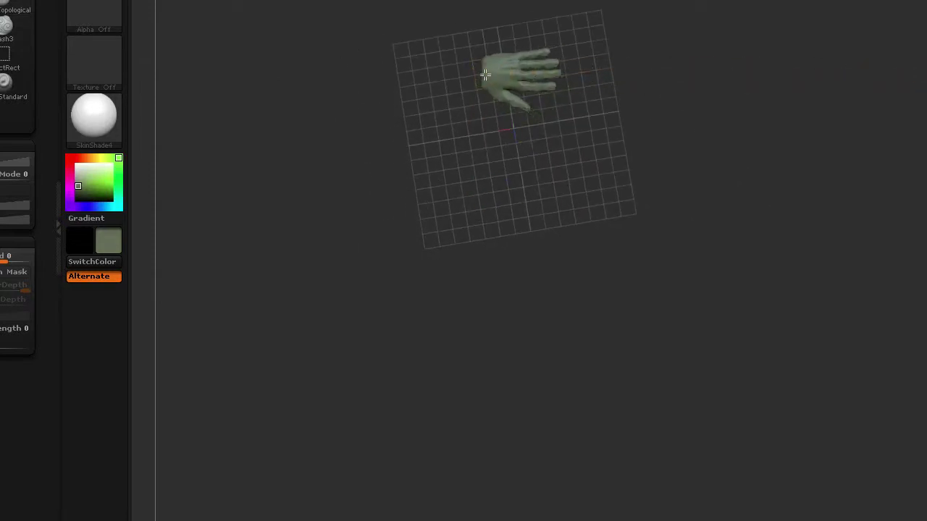
drag(664, 192, 695, 116)
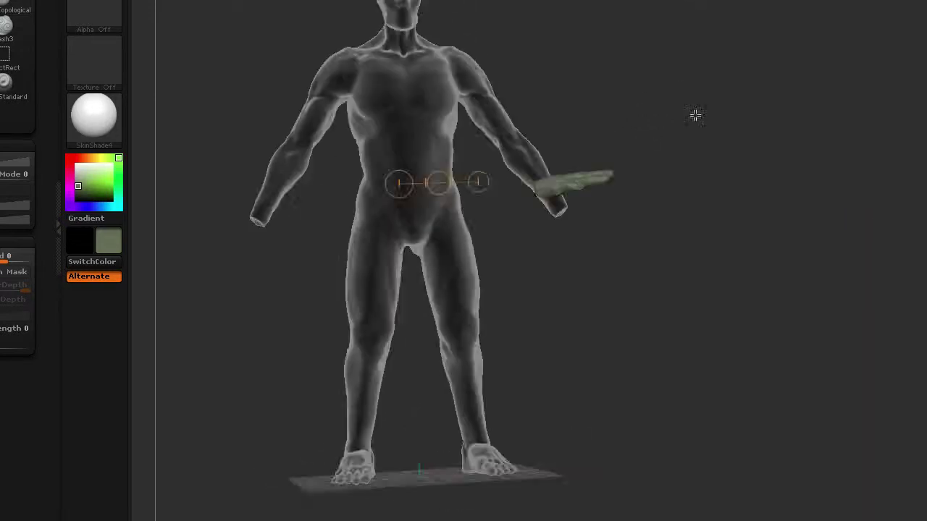
drag(534, 189, 534, 253)
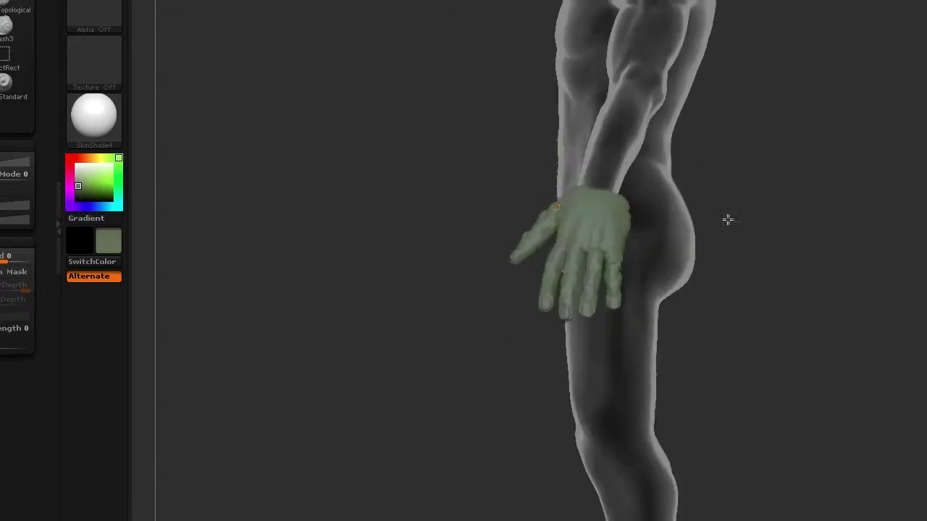
drag(592, 192, 570, 320)
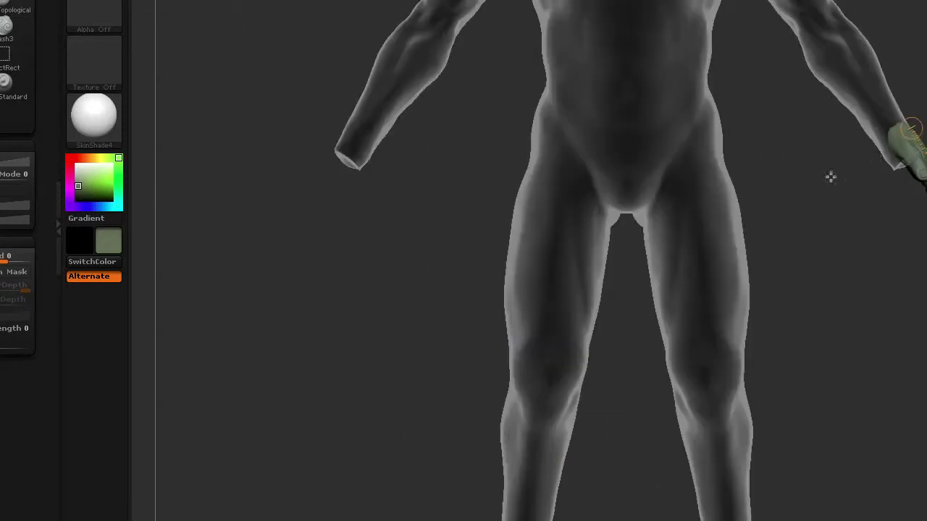
mouse_move(830, 176)
mouse_down()
mouse_move(773, 187)
mouse_move(893, 211)
mouse_up()
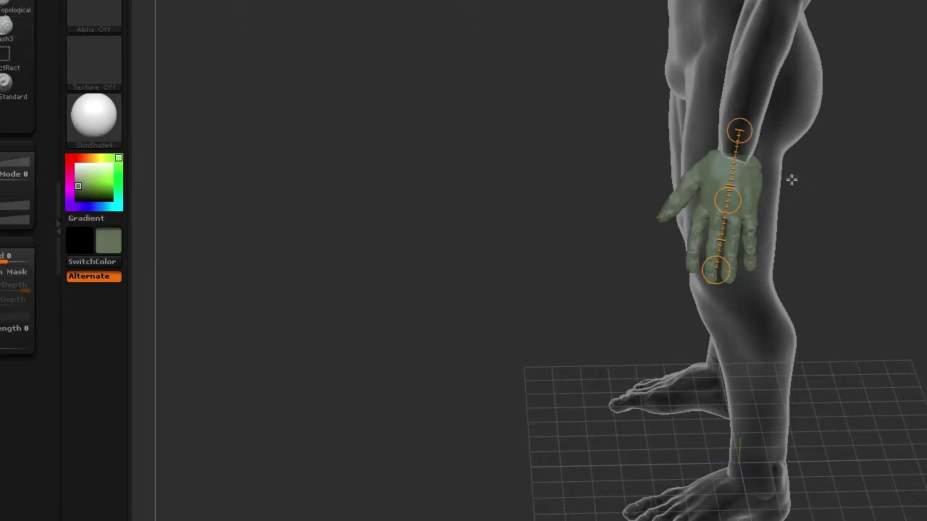
mouse_move(792, 180)
mouse_down()
mouse_move(753, 217)
mouse_move(625, 181)
mouse_move(797, 166)
mouse_move(589, 186)
mouse_move(806, 66)
mouse_move(809, 109)
mouse_move(592, 106)
mouse_up()
Step: Drag the hand onto the wrist and inspect its placement from several angles
ctrl+click(765, 188)
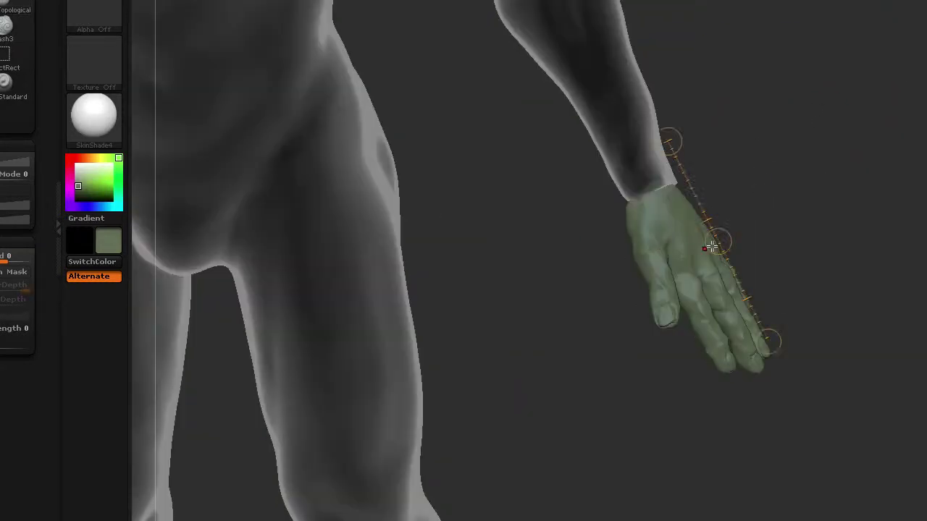
mouse_move(765, 188)
mouse_down()
mouse_move(738, 203)
mouse_move(793, 139)
mouse_up()
drag(623, 240, 724, 190)
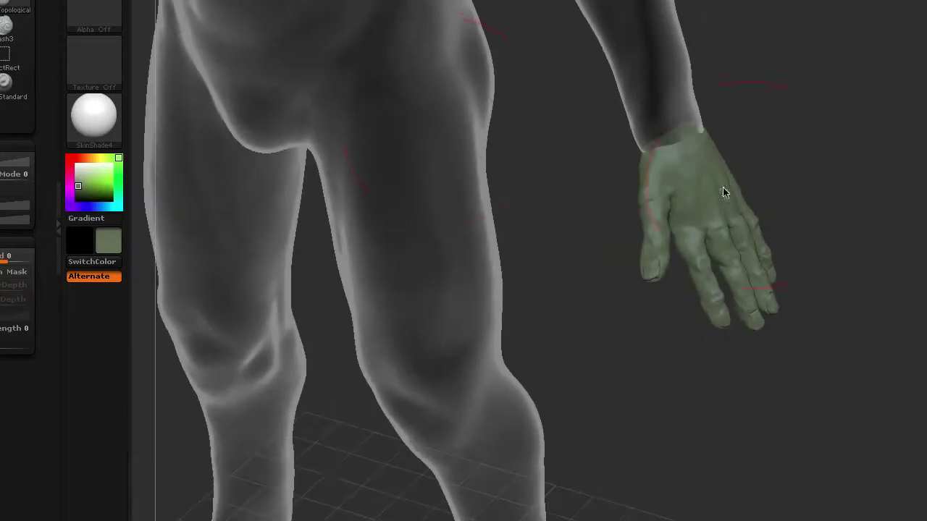
drag(651, 258, 751, 232)
mouse_move(695, 217)
mouse_down()
mouse_move(703, 242)
mouse_move(799, 336)
mouse_move(705, 241)
mouse_move(658, 269)
mouse_move(680, 177)
mouse_move(873, 317)
mouse_move(775, 170)
mouse_move(704, 244)
mouse_move(819, 99)
mouse_move(797, 181)
mouse_move(717, 270)
mouse_move(765, 306)
mouse_move(847, 145)
mouse_move(832, 186)
mouse_move(652, 173)
mouse_up()
Step: Save the figure as a .ztl ZTool file, then view the whole body with PolyF on
key(w)
key(space)
mouse_move(561, 216)
mouse_down()
mouse_move(848, 151)
mouse_move(683, 238)
mouse_move(447, 69)
mouse_move(546, 344)
mouse_move(920, 376)
mouse_move(645, 310)
mouse_move(902, 275)
mouse_move(683, 175)
mouse_move(592, 89)
mouse_move(821, 238)
mouse_move(728, 93)
mouse_move(447, 94)
mouse_move(654, 114)
mouse_move(776, 151)
mouse_move(705, 149)
mouse_move(711, 251)
mouse_move(850, 265)
mouse_move(716, 142)
mouse_move(774, 120)
mouse_move(766, 2)
mouse_move(172, 170)
mouse_up()
key(space)
key(b)
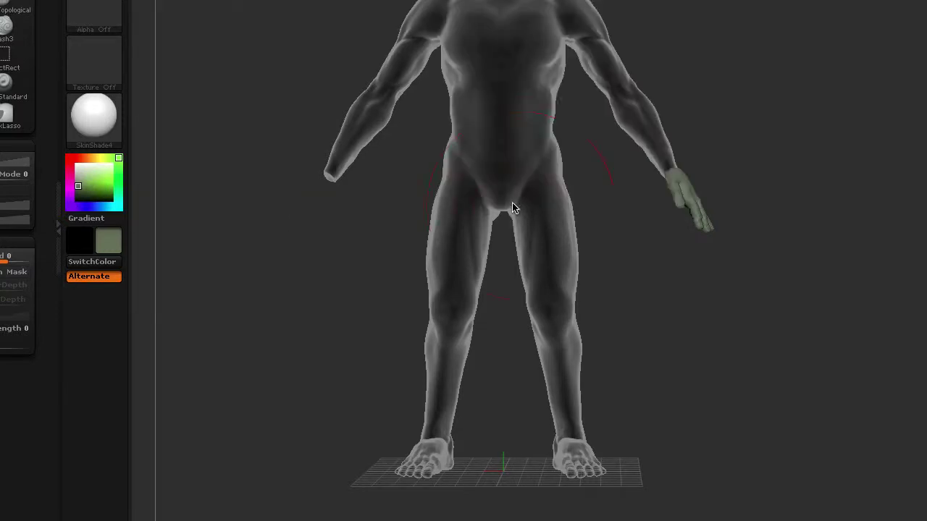
mouse_move(511, 208)
mouse_down()
mouse_move(815, 118)
mouse_move(926, 231)
mouse_up()
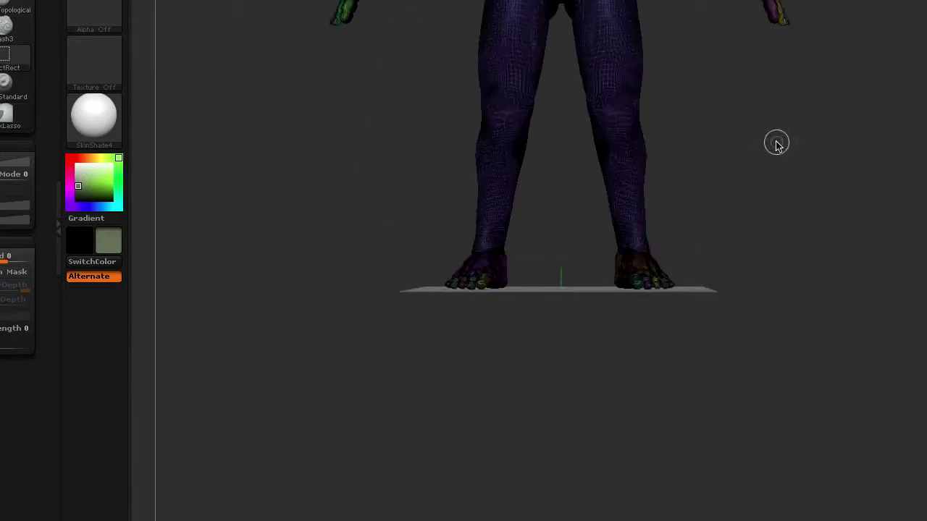
Step: Zoom out to show the whole front of the merged body
alt+drag(776, 145, 894, 97)
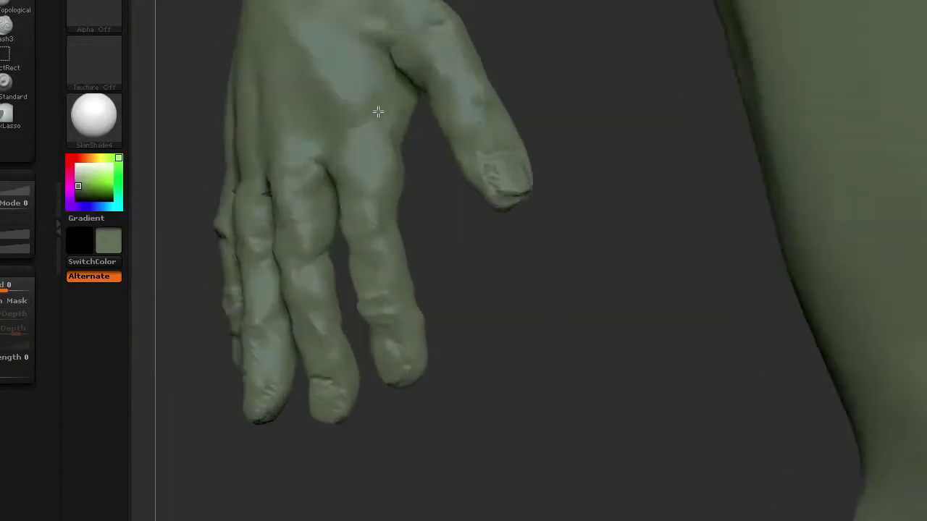
Step: Smooth the palm and finger-base creases with the Smooth brush, turning the hand between strokes
key(b)
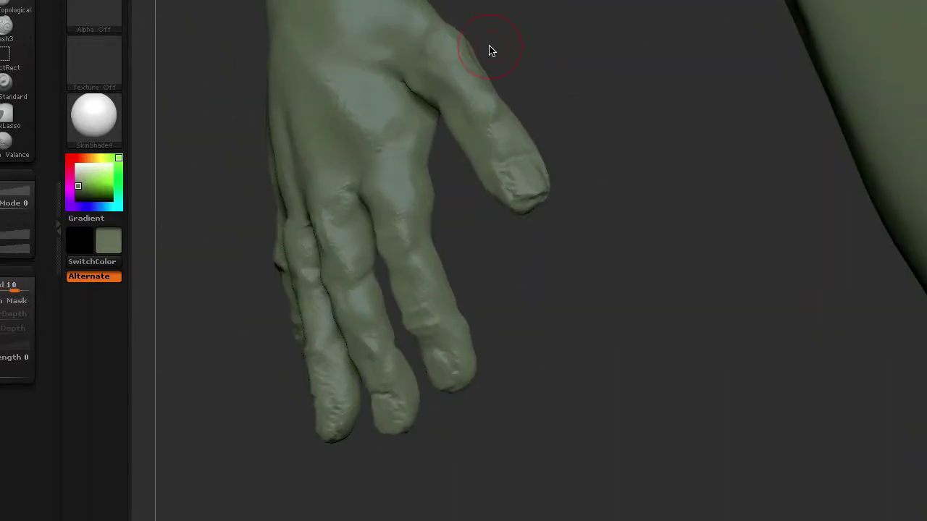
mouse_move(233, 99)
mouse_down()
mouse_move(353, 176)
mouse_move(345, 202)
mouse_up()
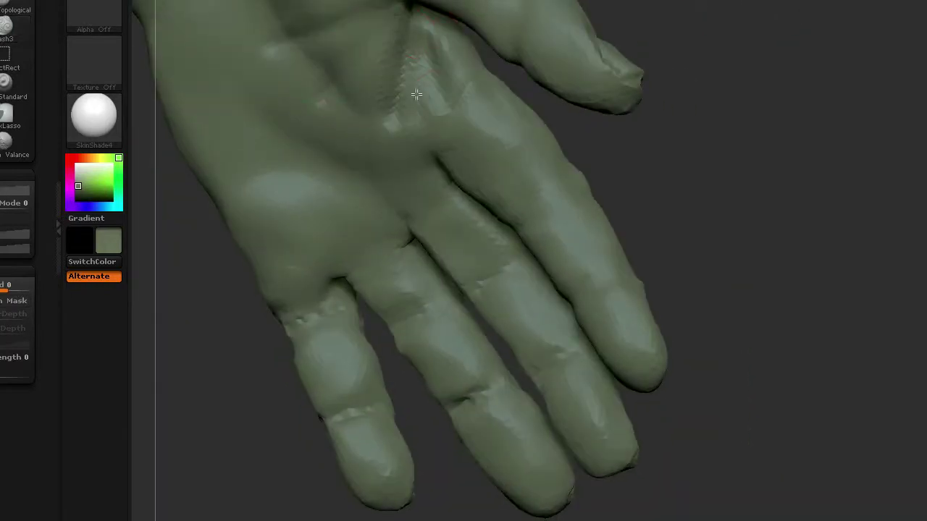
key(b)
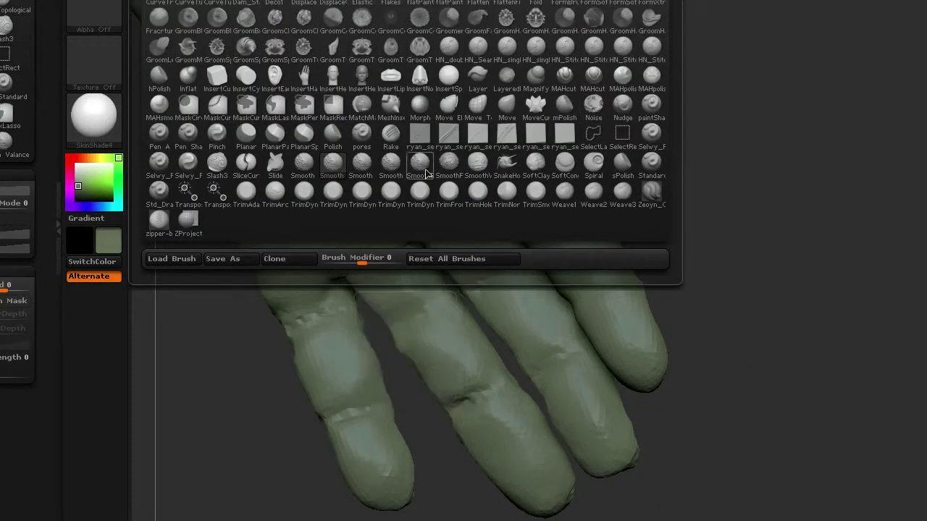
click(426, 172)
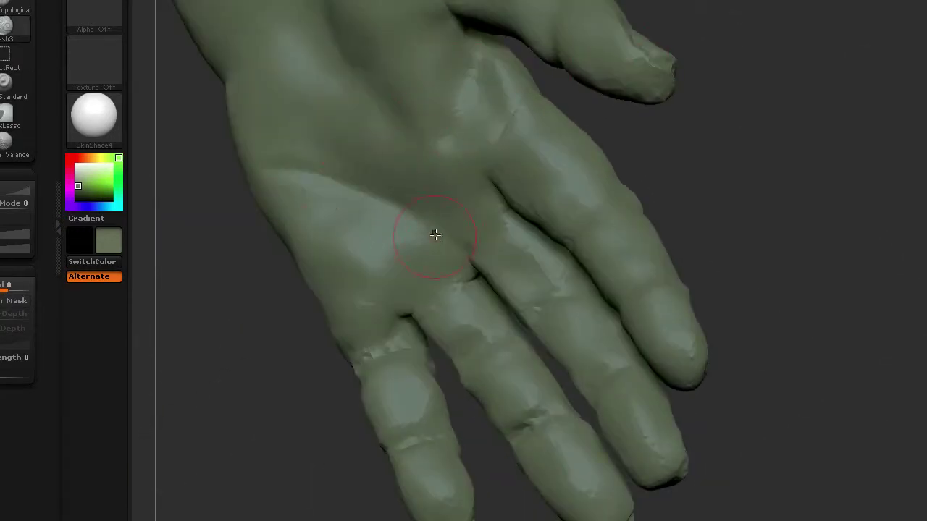
mouse_move(522, 133)
mouse_down()
mouse_move(569, 231)
mouse_move(472, 314)
mouse_move(593, 244)
mouse_move(559, 267)
mouse_move(651, 304)
mouse_move(444, 29)
mouse_up()
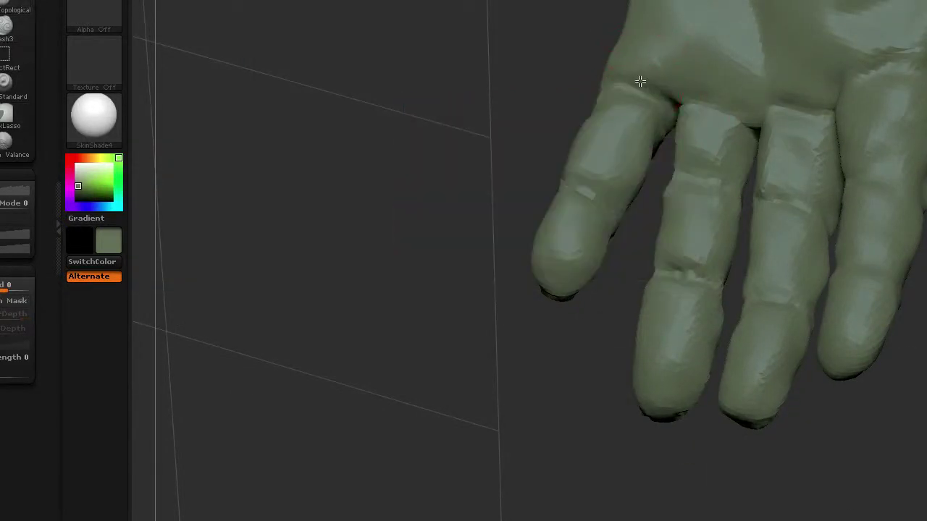
Step: Switch brush and close in on the hand resting on the thigh
mouse_move(640, 81)
mouse_down()
mouse_move(669, 165)
mouse_move(593, 129)
mouse_up()
key(b)
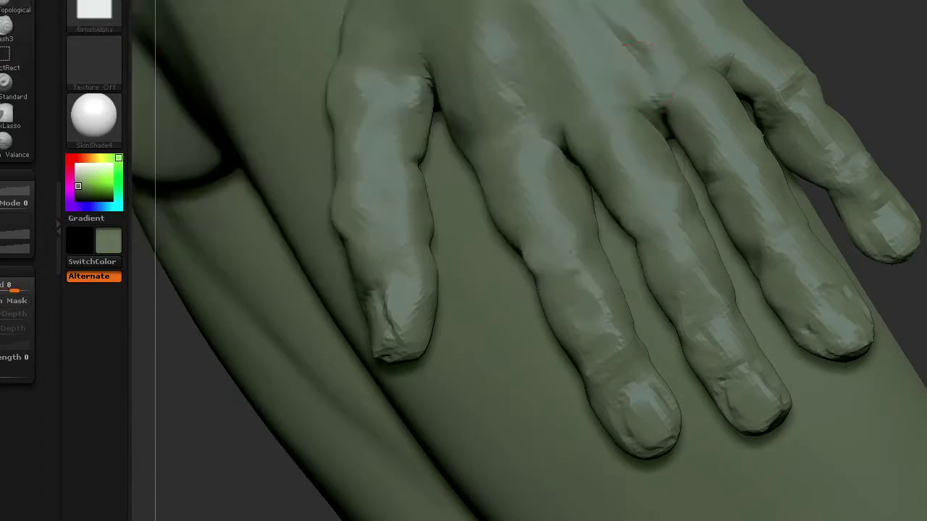
mouse_move(500, 45)
mouse_down()
mouse_move(631, 14)
mouse_move(768, 1)
mouse_up()
drag(560, 78, 733, 58)
mouse_move(486, 76)
mouse_down()
mouse_move(464, 25)
mouse_move(550, 101)
mouse_move(710, 51)
mouse_move(495, 152)
mouse_move(702, 18)
mouse_up()
mouse_move(654, 183)
mouse_down()
mouse_move(490, 137)
mouse_move(602, 280)
mouse_move(462, 165)
mouse_up()
mouse_move(487, 204)
mouse_down()
mouse_move(524, 217)
mouse_move(590, 168)
mouse_move(573, 191)
mouse_move(615, 190)
mouse_move(620, 123)
mouse_move(533, 86)
mouse_move(491, 140)
mouse_up()
Step: Adjust the brush settings and sculpt the palm and thumb base from several angles
key(space)
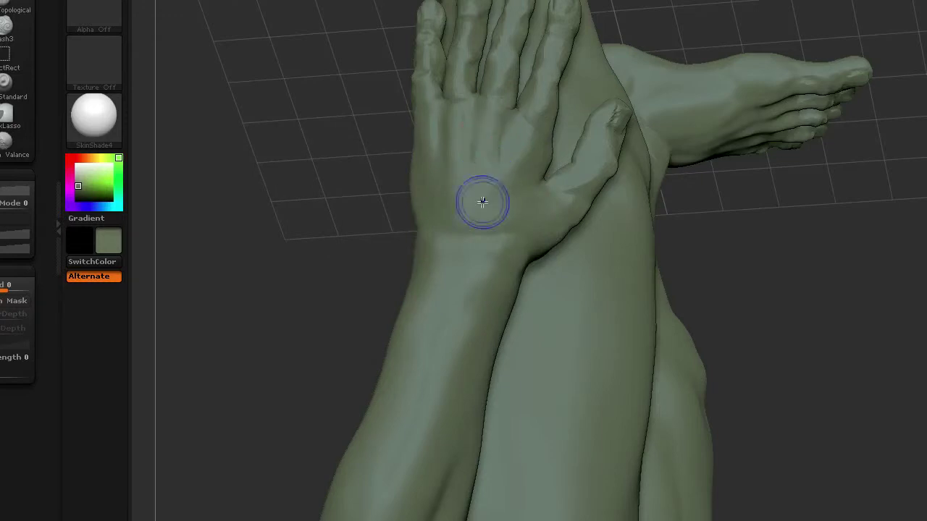
mouse_move(565, 3)
mouse_down()
mouse_move(862, 242)
mouse_move(552, 185)
mouse_up()
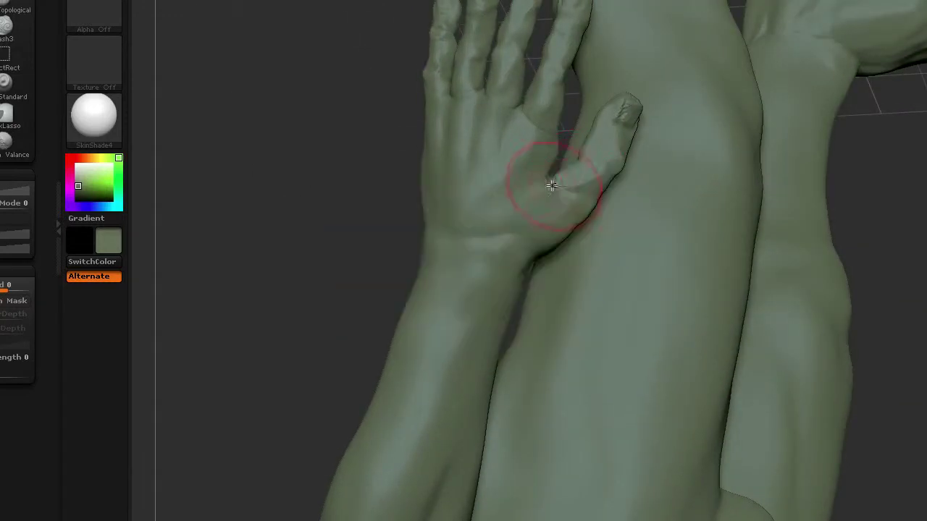
drag(880, 188, 605, 148)
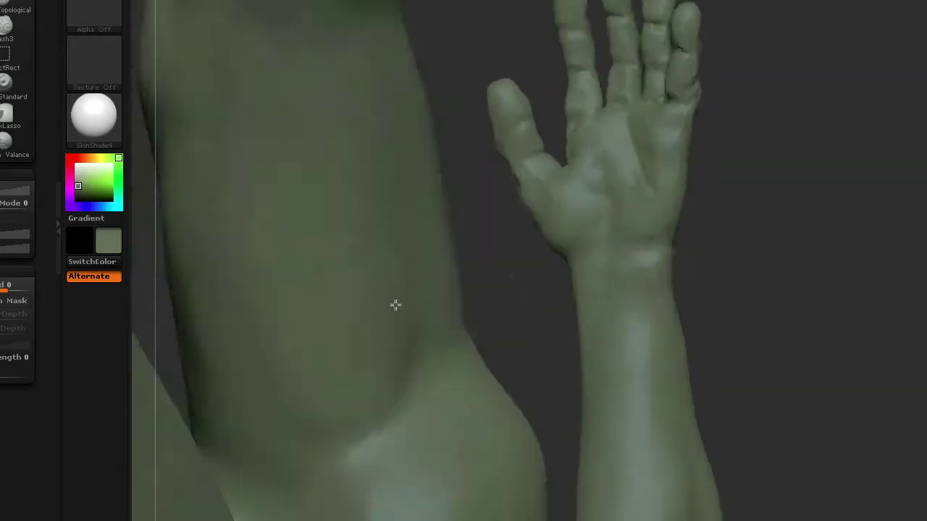
drag(395, 305, 490, 115)
mouse_move(525, 142)
mouse_down()
mouse_move(515, 385)
mouse_move(630, 182)
mouse_move(602, 122)
mouse_move(705, 131)
mouse_move(567, 120)
mouse_move(467, 254)
mouse_move(496, 128)
mouse_move(572, 216)
mouse_move(620, 110)
mouse_move(614, 250)
mouse_move(615, 133)
mouse_move(642, 211)
mouse_move(502, 58)
mouse_up()
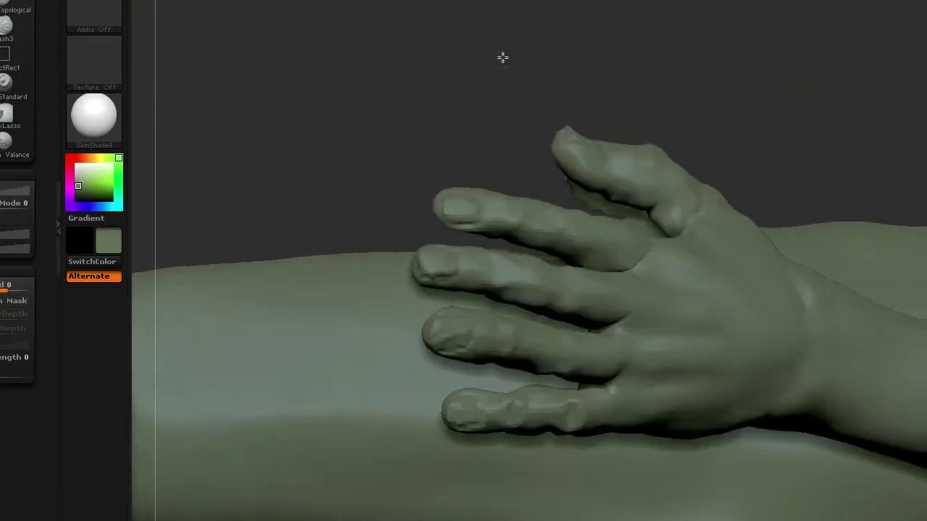
Step: Pick a new sculpting brush and zoom in on the curled fingers
key(b)
click(509, 91)
key(b)
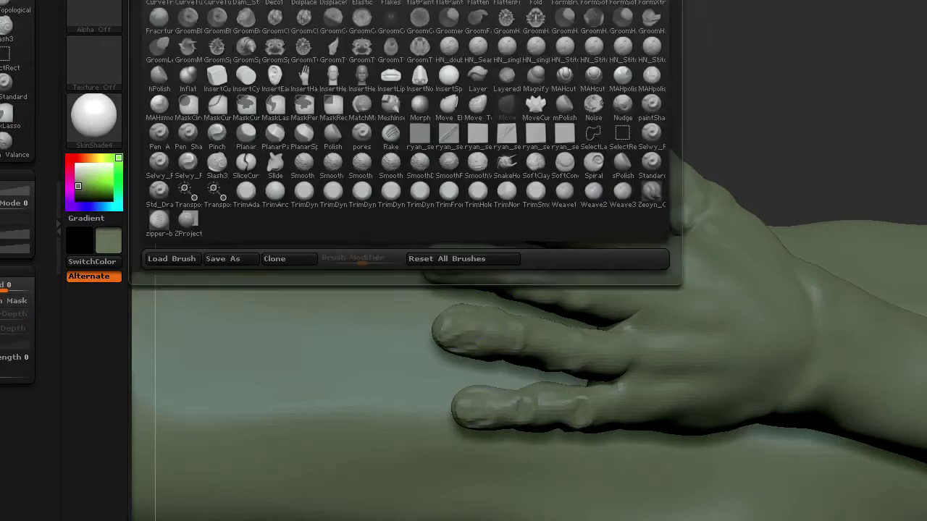
key(Escape)
drag(475, 248, 389, 109)
key(space)
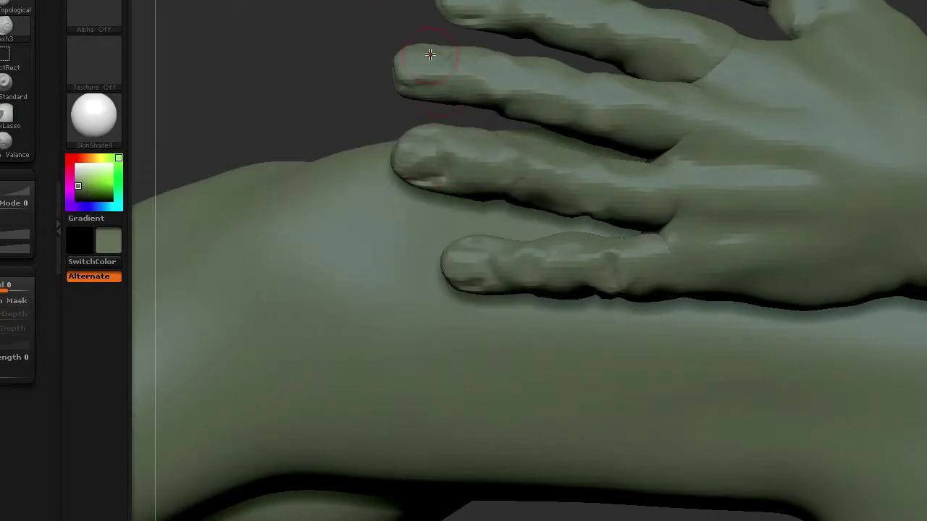
mouse_move(430, 54)
mouse_down()
mouse_move(387, 62)
mouse_move(424, 62)
mouse_move(435, 78)
mouse_move(459, 212)
mouse_move(283, 79)
mouse_move(363, 214)
mouse_move(441, 208)
mouse_move(246, 46)
mouse_move(401, 186)
mouse_move(414, 186)
mouse_up()
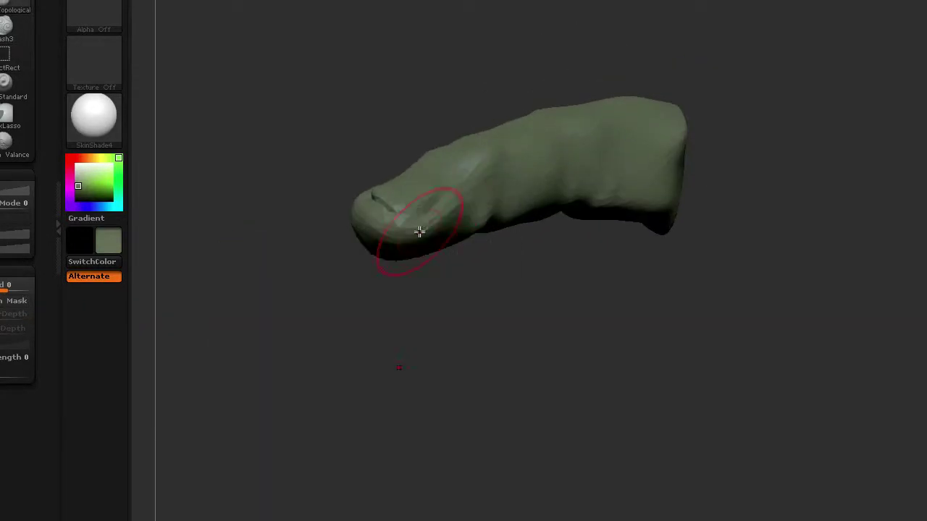
Step: Choose a fingertip-shaping brush and set its Draw Size
key(b)
click(387, 244)
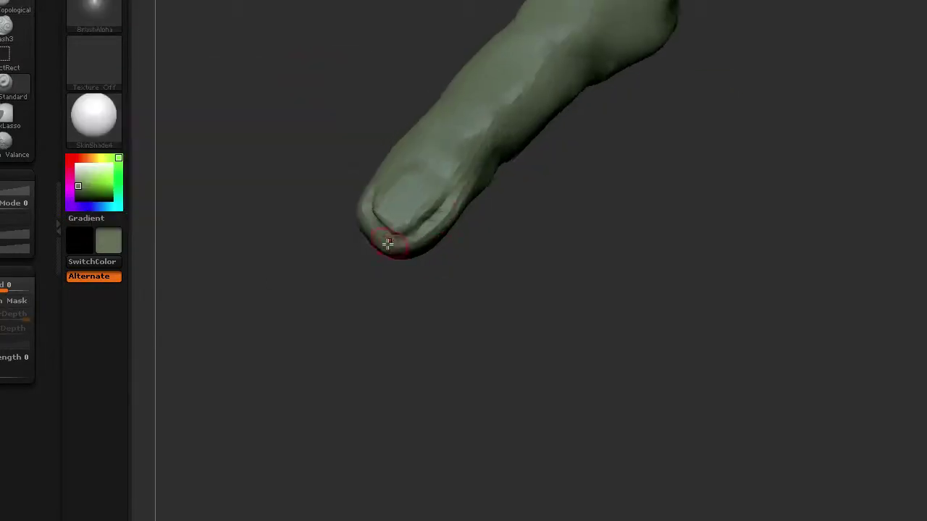
drag(350, 276, 495, 208)
key(space)
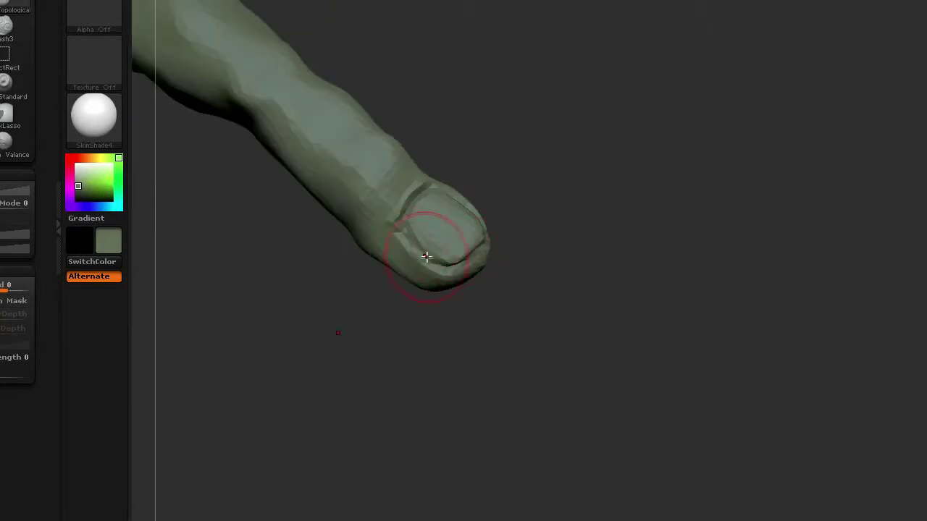
drag(426, 257, 411, 203)
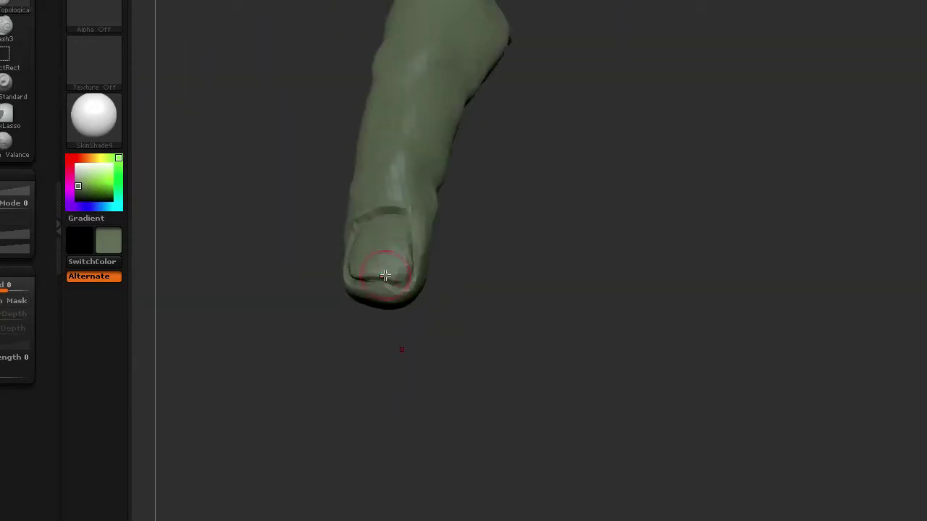
key(space)
mouse_move(453, 239)
mouse_down()
mouse_move(412, 311)
mouse_move(475, 293)
mouse_up()
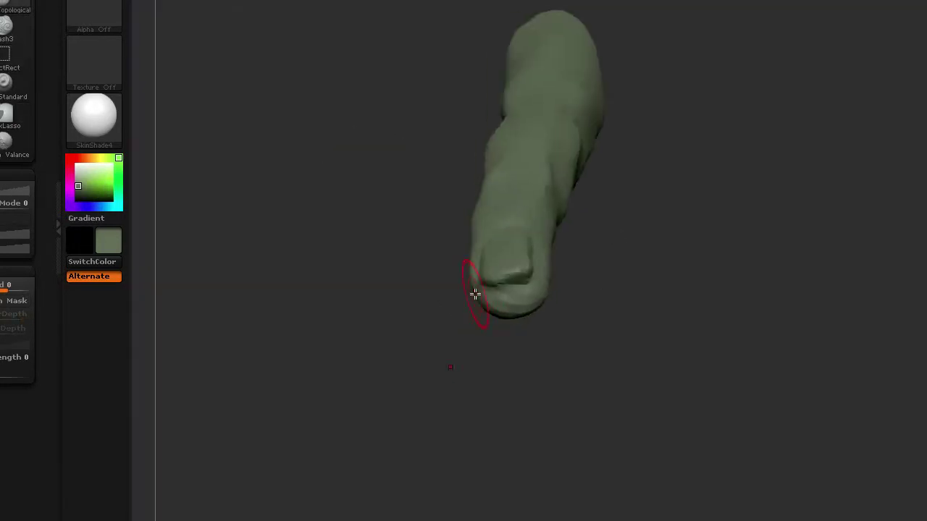
Step: Carve the fingernail outline on the fingertip, rotating the finger between strokes
mouse_move(531, 285)
mouse_down()
mouse_move(486, 331)
mouse_move(478, 239)
mouse_move(492, 241)
mouse_move(581, 136)
mouse_up()
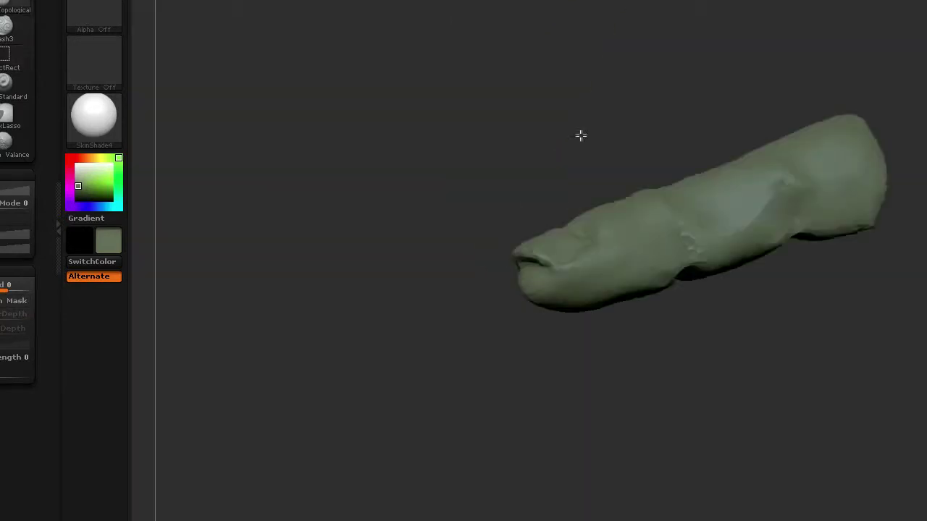
drag(511, 263, 419, 256)
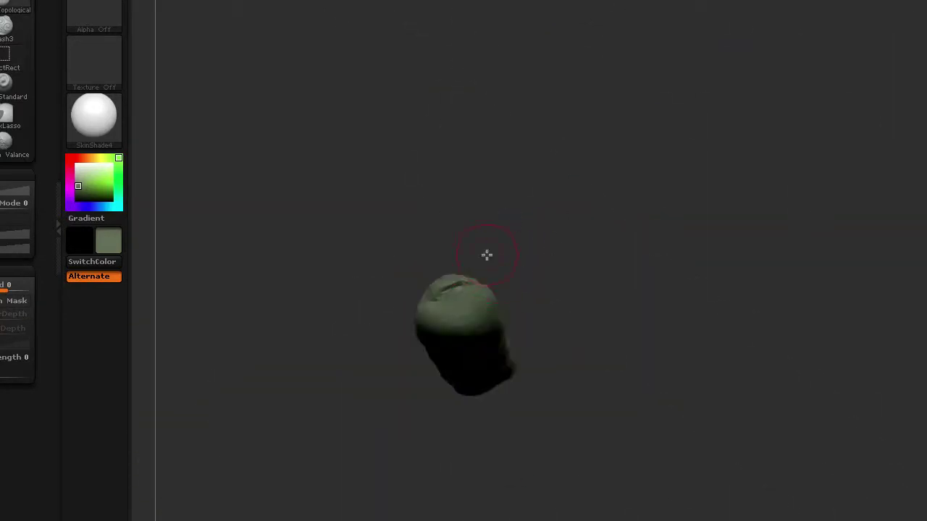
drag(479, 307, 431, 158)
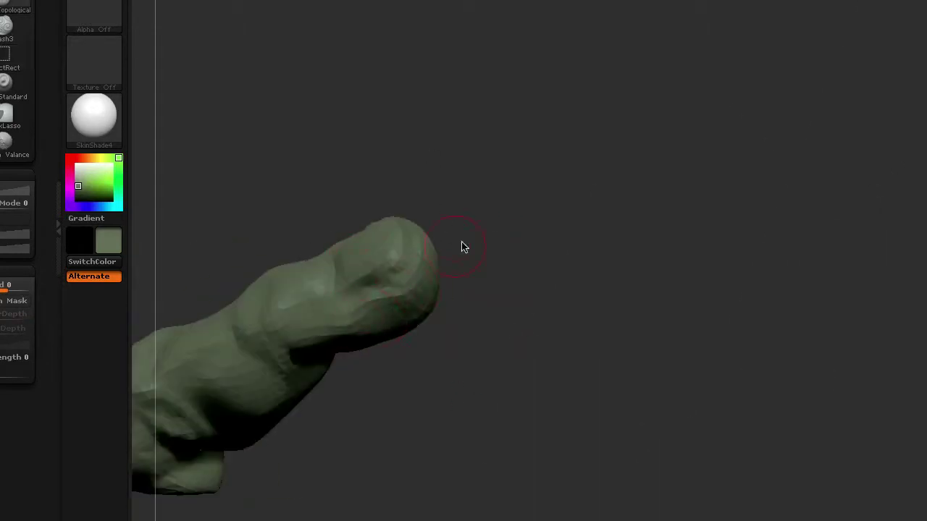
drag(308, 281, 389, 218)
mouse_move(356, 190)
mouse_down()
mouse_move(393, 178)
mouse_move(388, 128)
mouse_up()
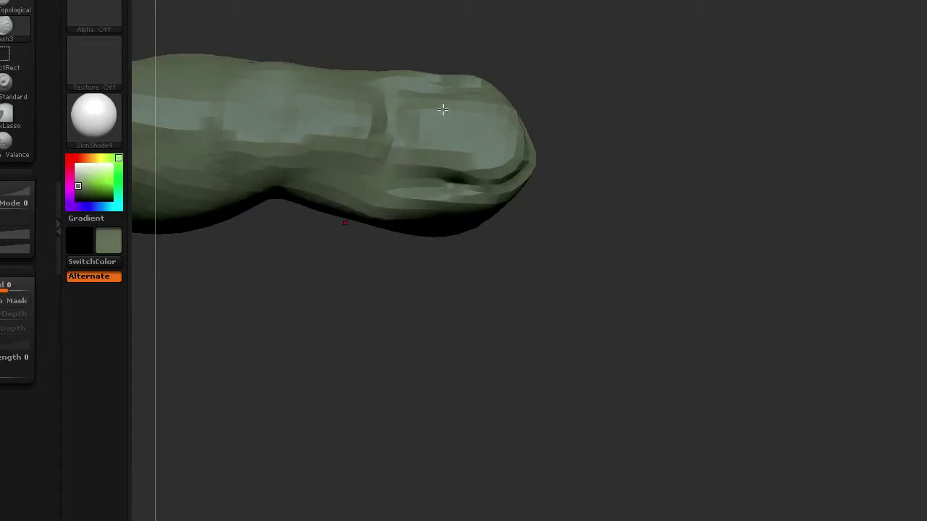
mouse_move(442, 110)
mouse_down()
mouse_move(393, 174)
mouse_move(532, 71)
mouse_move(525, 140)
mouse_move(609, 186)
mouse_up()
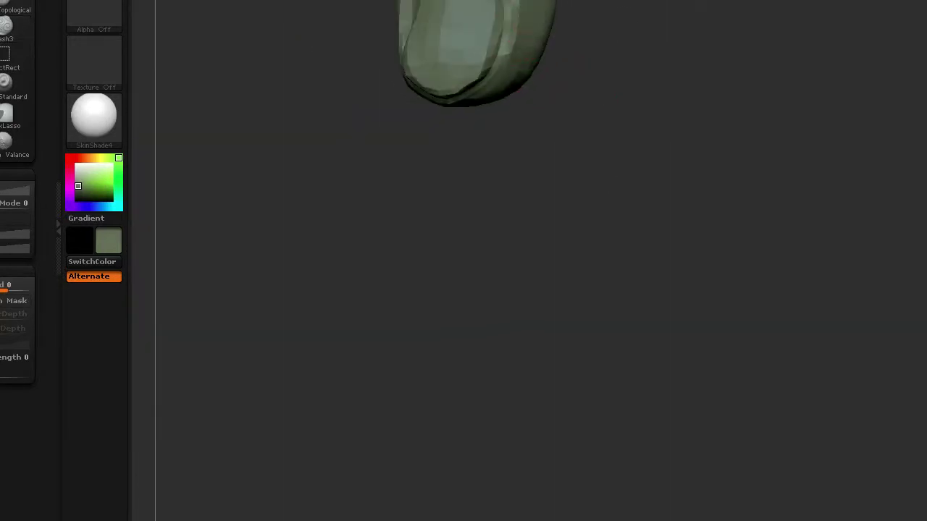
mouse_move(550, 77)
mouse_down()
mouse_move(679, 50)
mouse_move(532, 120)
mouse_move(542, 156)
mouse_move(350, 34)
mouse_move(387, 296)
mouse_move(435, 290)
mouse_up()
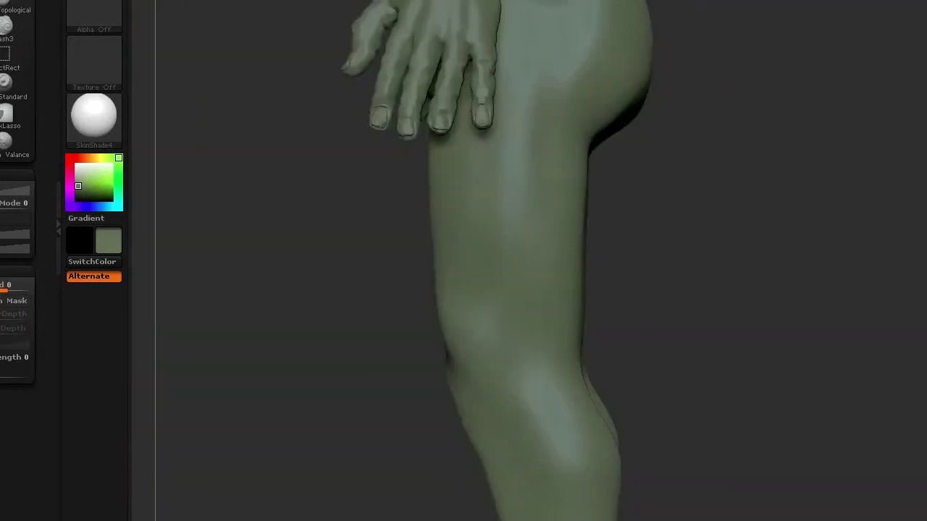
Step: Frame the figure, zoom onto the feet and set up the brush and Draw Size
key(f)
mouse_move(602, 205)
alt+mouse_down()
mouse_move(554, 137)
mouse_move(540, 204)
mouse_move(610, 72)
mouse_move(688, 180)
mouse_move(862, 68)
mouse_move(505, 167)
alt+mouse_up()
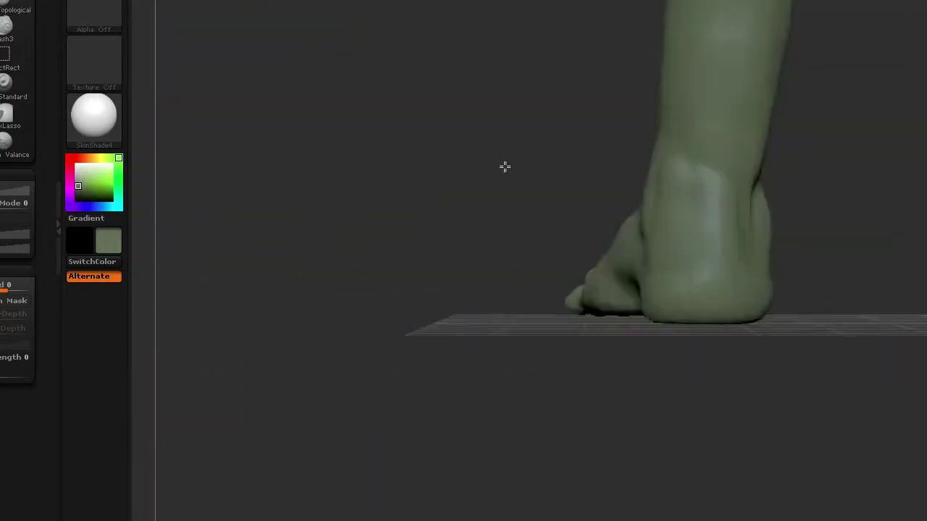
key(b)
key(space)
drag(637, 160, 573, 209)
key(space)
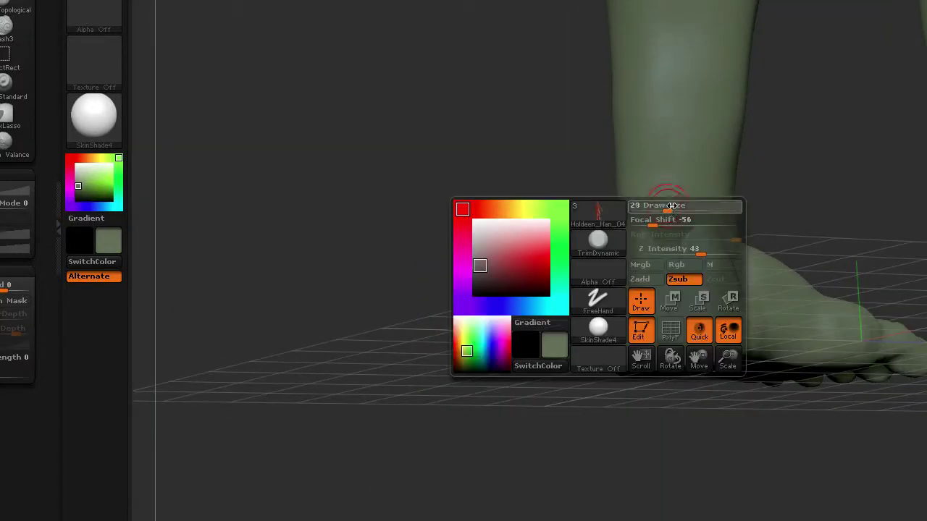
drag(697, 161, 627, 212)
mouse_move(692, 209)
mouse_down()
mouse_move(757, 174)
mouse_move(718, 122)
mouse_move(792, 193)
mouse_move(904, 99)
mouse_move(824, 141)
mouse_move(753, 258)
mouse_move(676, 247)
mouse_move(591, 300)
mouse_move(571, 325)
mouse_move(591, 198)
mouse_move(664, 168)
mouse_move(519, 329)
mouse_up()
Step: Sculpt the ankles, heels and toes of both feet from low and overhead angles
mouse_move(647, 330)
mouse_down()
mouse_move(633, 314)
mouse_move(699, 133)
mouse_move(502, 291)
mouse_move(504, 355)
mouse_move(813, 155)
mouse_move(428, 337)
mouse_move(627, 186)
mouse_move(354, 338)
mouse_up()
mouse_move(345, 427)
mouse_down()
mouse_move(521, 236)
mouse_move(439, 224)
mouse_move(507, 269)
mouse_move(501, 304)
mouse_up()
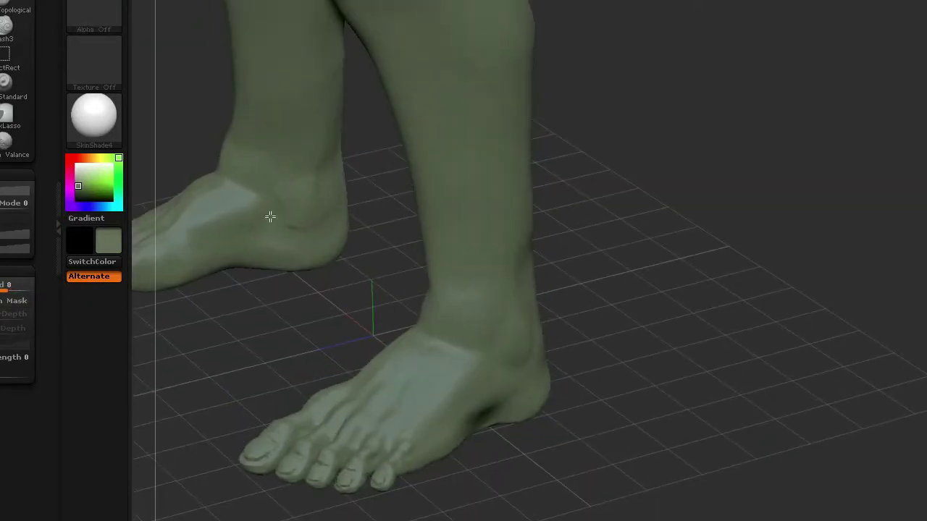
mouse_move(270, 217)
mouse_down()
mouse_move(347, 304)
mouse_move(384, 205)
mouse_up()
mouse_move(364, 168)
mouse_down()
mouse_move(356, 208)
mouse_move(420, 298)
mouse_up()
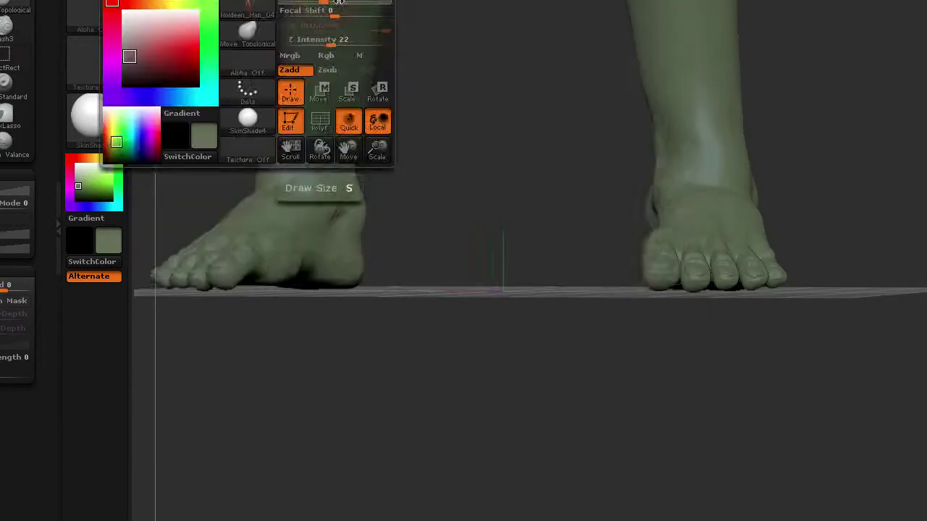
mouse_move(339, 2)
mouse_down()
mouse_move(507, 157)
mouse_move(374, 192)
mouse_move(338, 172)
mouse_move(246, 159)
mouse_move(275, 144)
mouse_up()
right_click(310, 186)
mouse_move(311, 186)
mouse_down()
mouse_move(405, 218)
mouse_move(403, 161)
mouse_move(474, 303)
mouse_up()
mouse_move(359, 135)
mouse_down()
mouse_move(703, 58)
mouse_move(377, 203)
mouse_move(368, 124)
mouse_move(344, 160)
mouse_move(343, 343)
mouse_move(352, 166)
mouse_move(267, 183)
mouse_move(354, 132)
mouse_up()
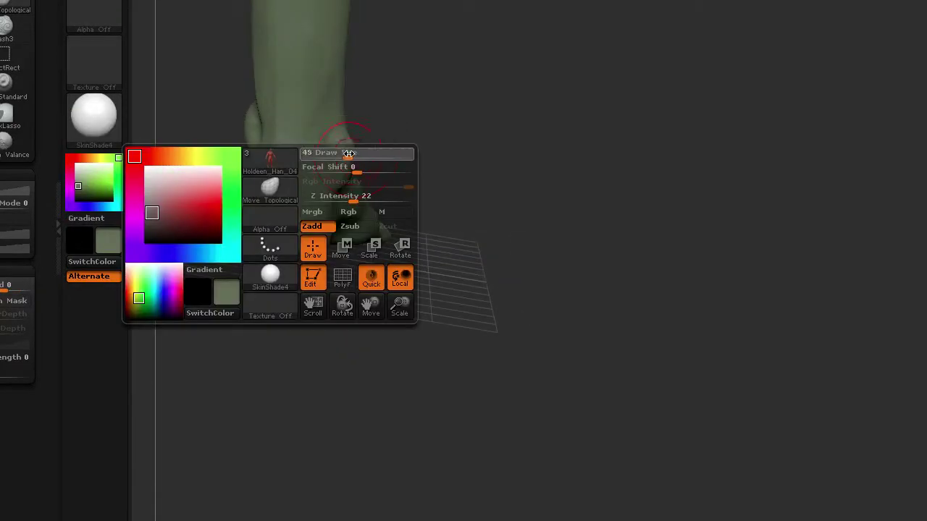
mouse_move(360, 137)
mouse_down()
mouse_move(451, 291)
mouse_move(333, 66)
mouse_up()
Step: Set the brush Alpha to Off and inspect the feet and toes from behind and the front
key(b)
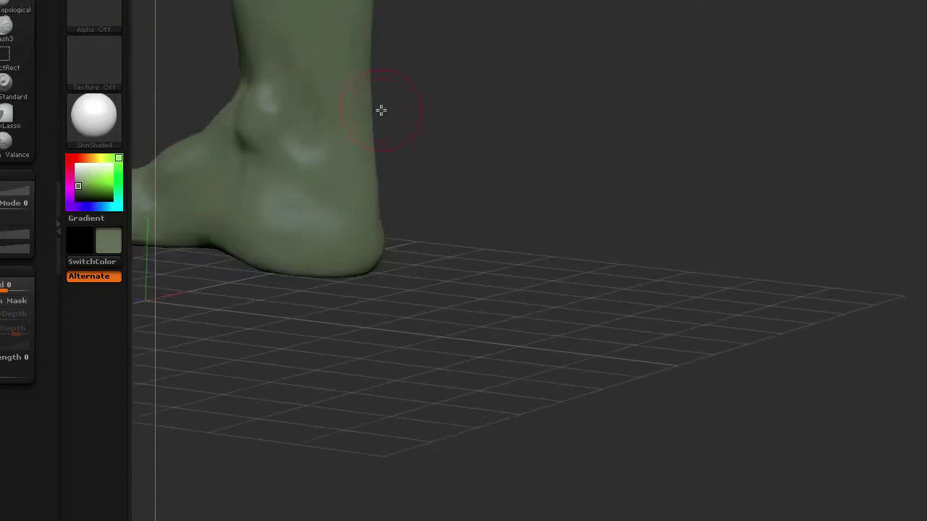
mouse_move(381, 107)
mouse_down()
mouse_move(451, 31)
mouse_move(490, 65)
mouse_up()
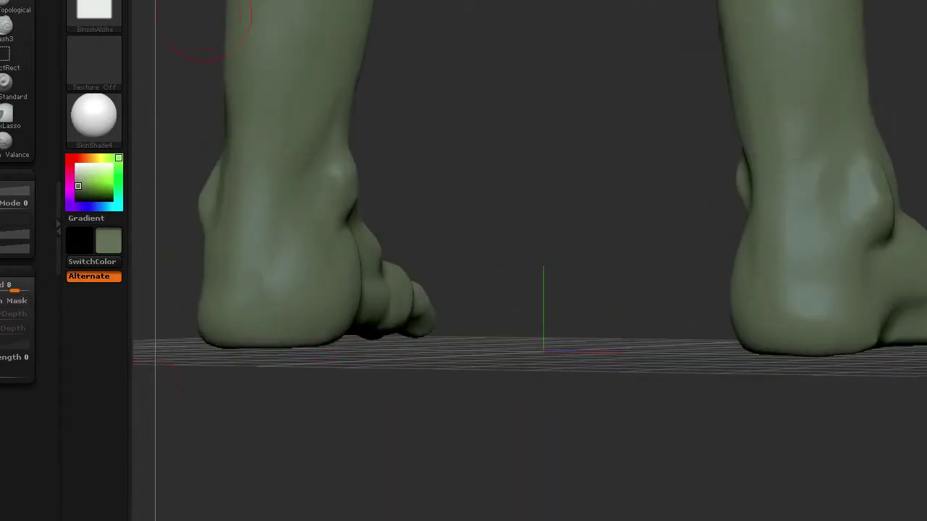
mouse_move(521, 138)
mouse_down()
mouse_move(548, 166)
mouse_move(269, 314)
mouse_move(213, 279)
mouse_move(448, 138)
mouse_move(542, 64)
mouse_move(369, 131)
mouse_up()
right_click(369, 131)
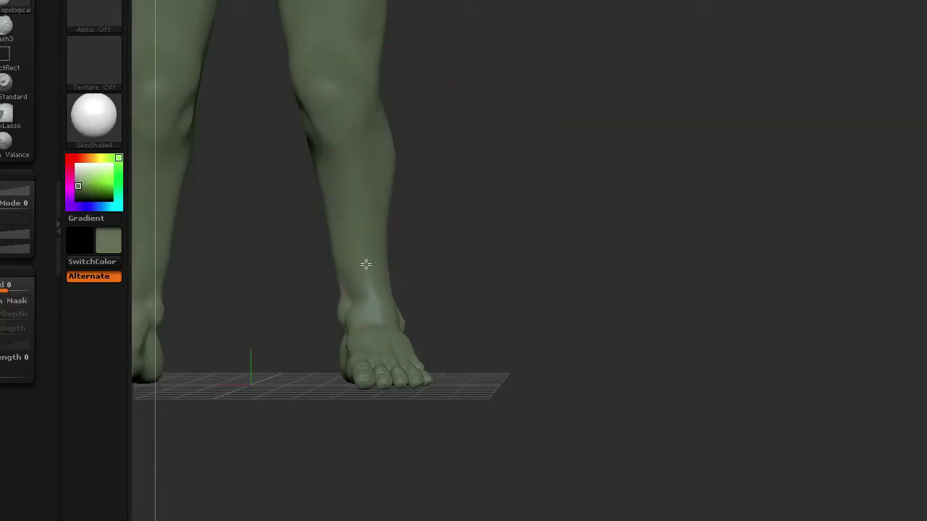
mouse_move(358, 237)
mouse_down()
mouse_move(528, 178)
mouse_move(488, 184)
mouse_move(496, 223)
mouse_move(522, 210)
mouse_up()
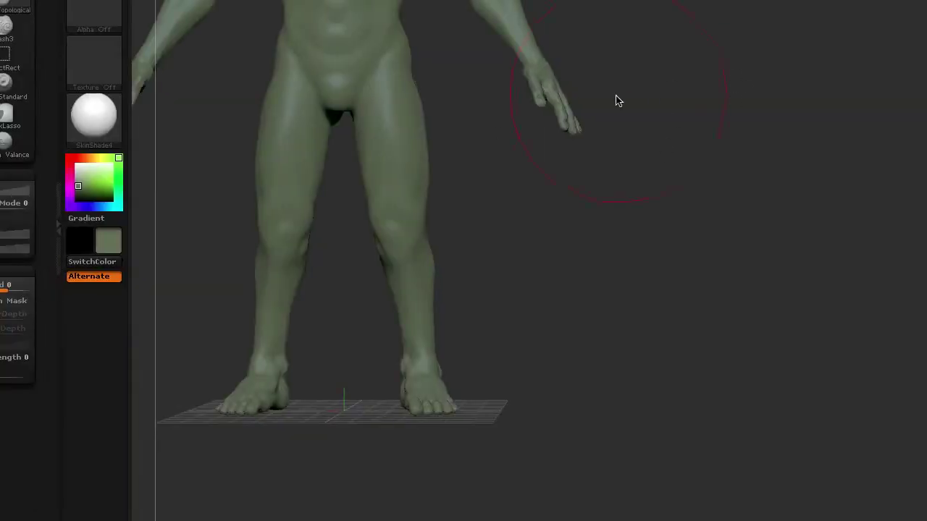
alt+drag(616, 101, 527, 155)
mouse_move(546, 201)
mouse_down()
mouse_move(514, 261)
mouse_move(629, 139)
mouse_move(470, 162)
mouse_move(462, 91)
mouse_move(630, 40)
mouse_up()
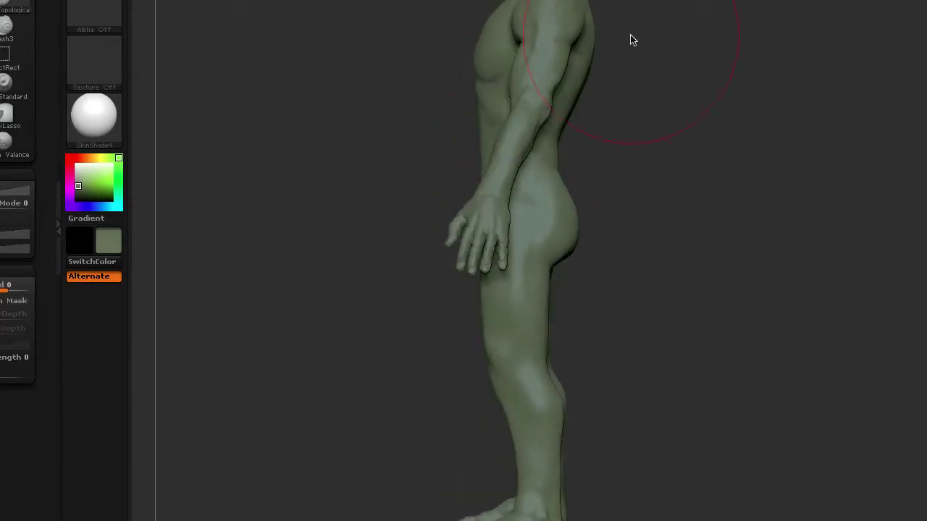
mouse_move(558, 40)
mouse_down()
mouse_move(613, 94)
mouse_move(530, 73)
mouse_up()
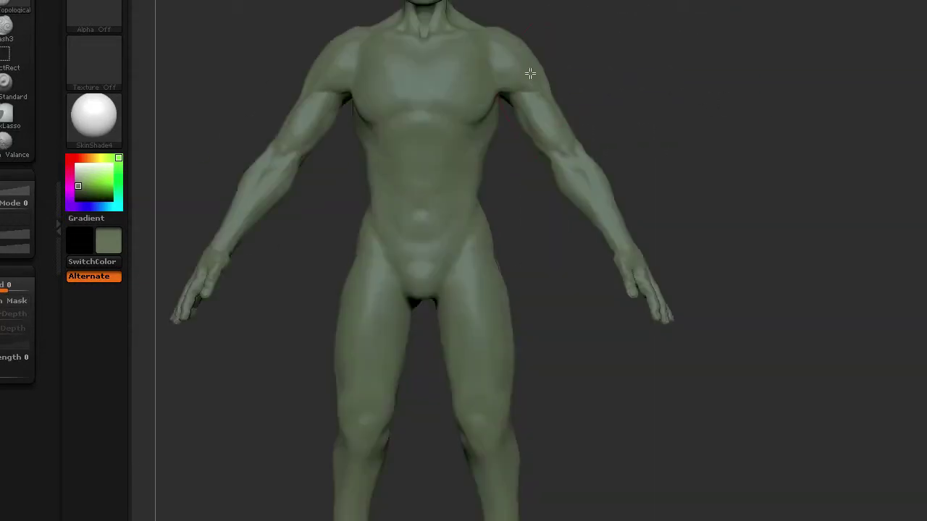
mouse_move(598, 158)
mouse_down()
mouse_move(569, 186)
mouse_move(745, 89)
mouse_move(673, 66)
mouse_move(655, 153)
mouse_move(560, 152)
mouse_move(579, 154)
mouse_move(565, 174)
mouse_move(500, 179)
mouse_move(717, 14)
mouse_move(558, 84)
mouse_move(683, 205)
mouse_move(779, 62)
mouse_move(604, 60)
mouse_move(771, 14)
mouse_move(595, 66)
mouse_up()
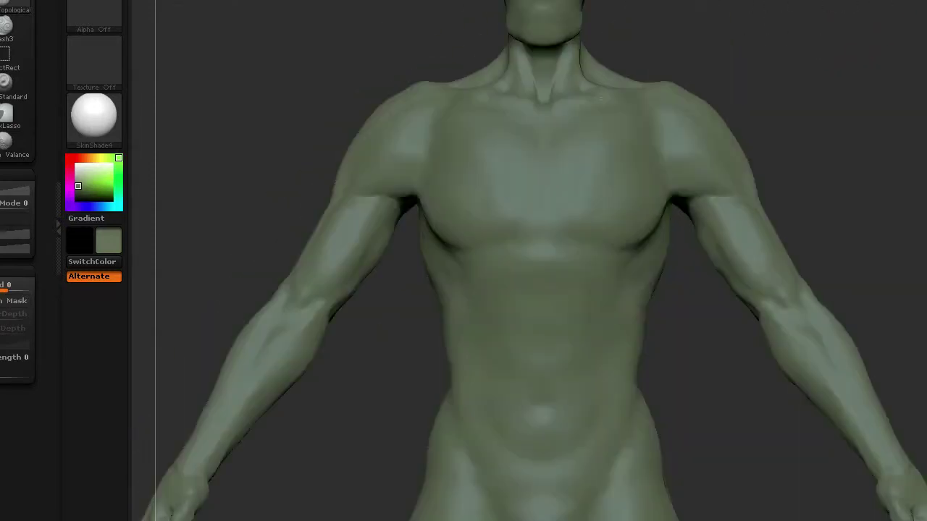
mouse_move(600, 97)
mouse_down()
mouse_move(759, 27)
mouse_move(842, 35)
mouse_move(729, 52)
mouse_move(833, 22)
mouse_move(782, 29)
mouse_move(803, 45)
mouse_move(734, 180)
mouse_move(554, 151)
mouse_move(533, 138)
mouse_move(768, 155)
mouse_move(745, 59)
mouse_up()
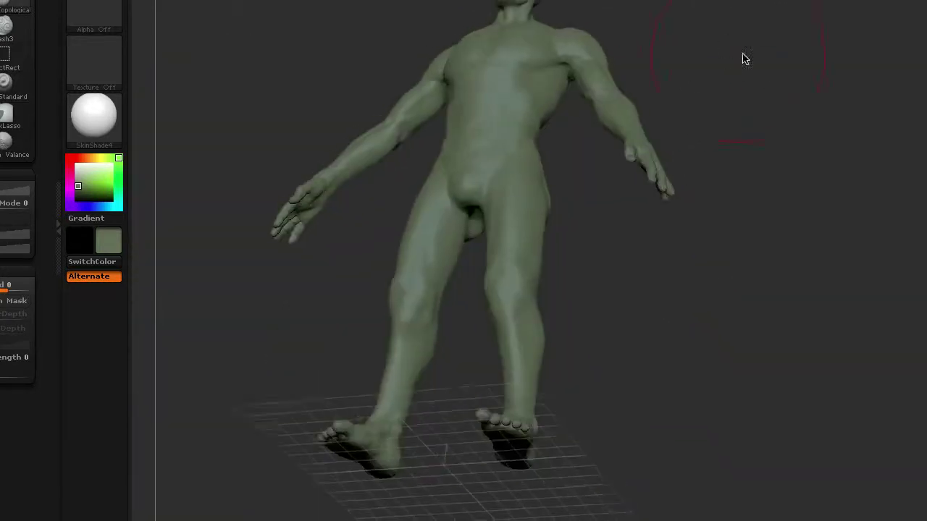
mouse_move(756, 136)
mouse_down()
mouse_move(748, 189)
mouse_move(666, 173)
mouse_move(596, 188)
mouse_move(708, 238)
mouse_move(581, 248)
mouse_move(614, 171)
mouse_up()
key(space)
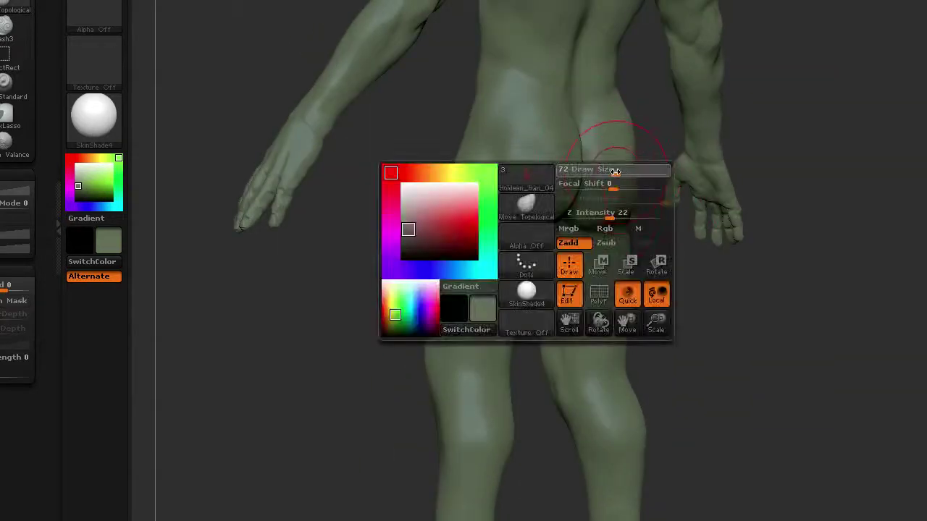
mouse_move(645, 128)
mouse_down()
mouse_move(786, 248)
mouse_move(662, 142)
mouse_move(640, 244)
mouse_move(561, 125)
mouse_move(799, 141)
mouse_move(522, 207)
mouse_move(593, 155)
mouse_move(842, 145)
mouse_up()
key(space)
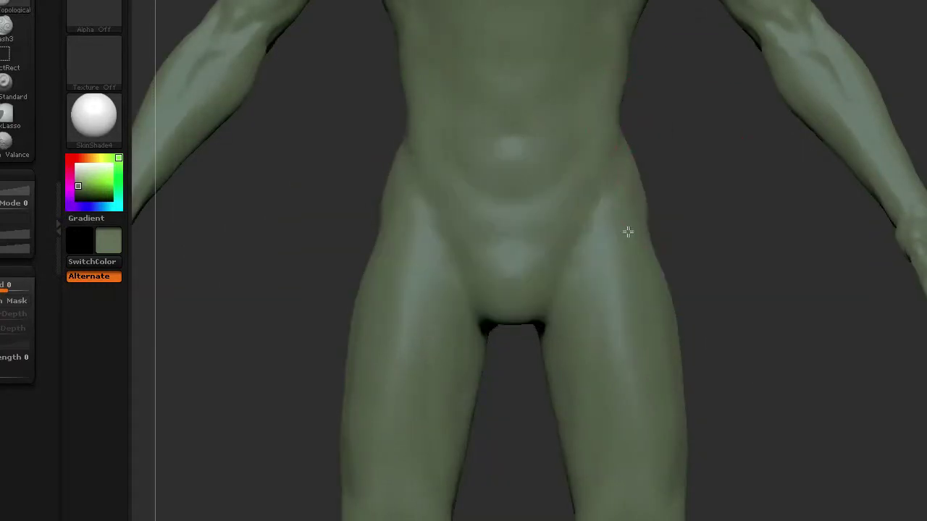
drag(628, 232, 636, 149)
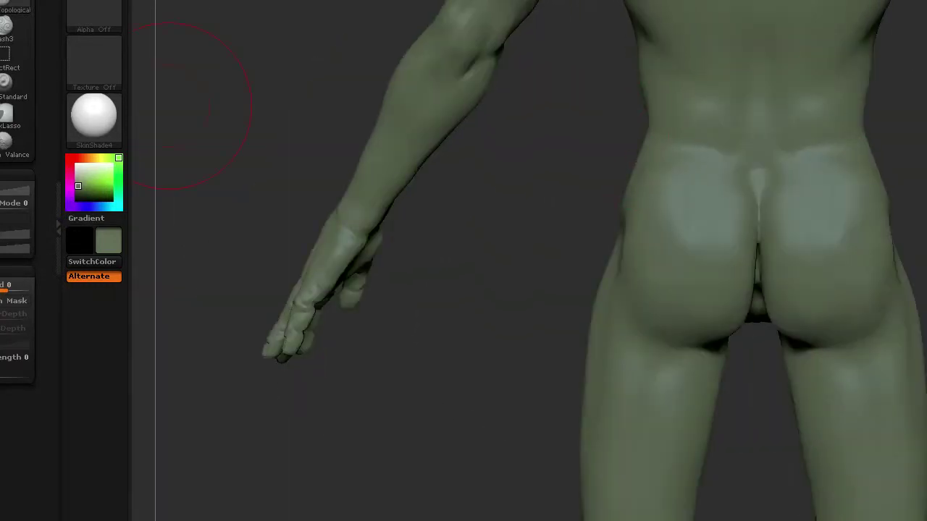
drag(899, 138, 426, 198)
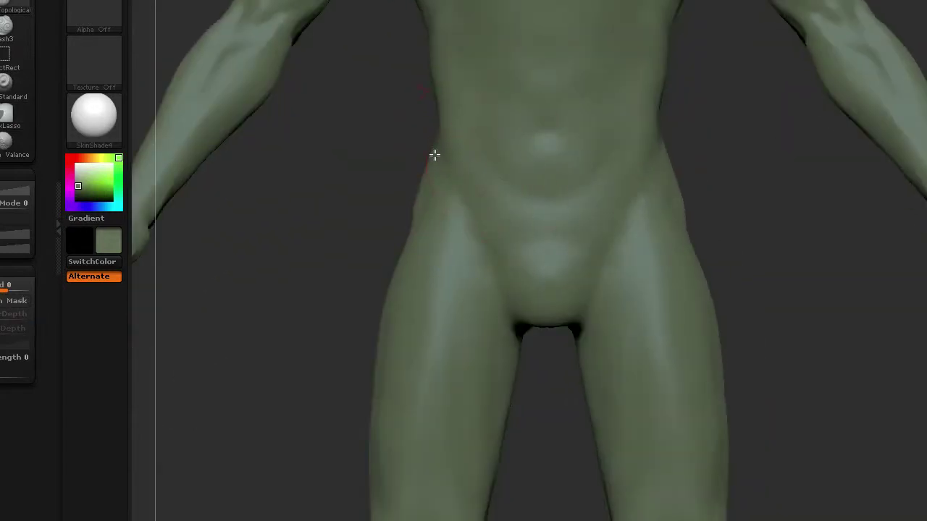
mouse_move(434, 155)
mouse_down()
mouse_move(412, 191)
mouse_move(728, 180)
mouse_move(645, 140)
mouse_move(485, 213)
mouse_move(524, 244)
mouse_move(664, 120)
mouse_move(590, 0)
mouse_up()
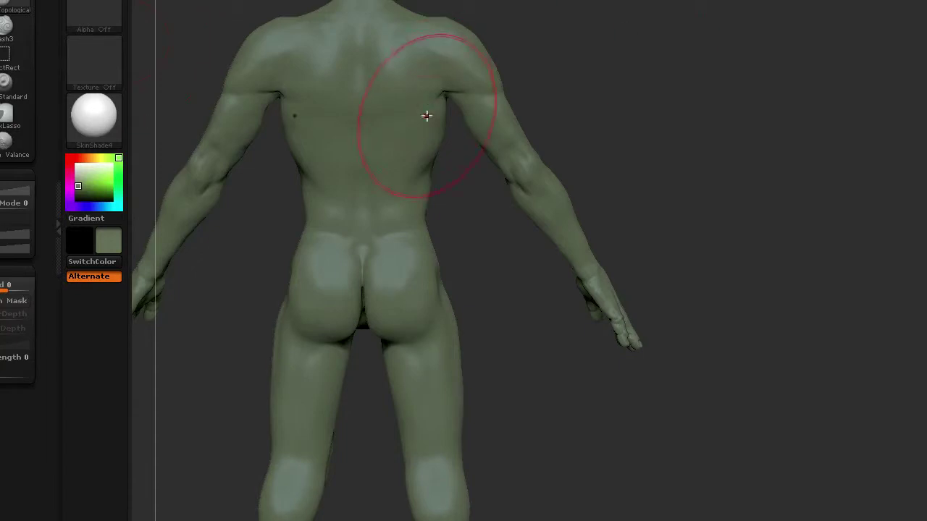
mouse_move(425, 31)
mouse_down()
mouse_move(586, 48)
mouse_move(618, 33)
mouse_move(439, 36)
mouse_move(466, 18)
mouse_move(472, 36)
mouse_move(486, 43)
mouse_up()
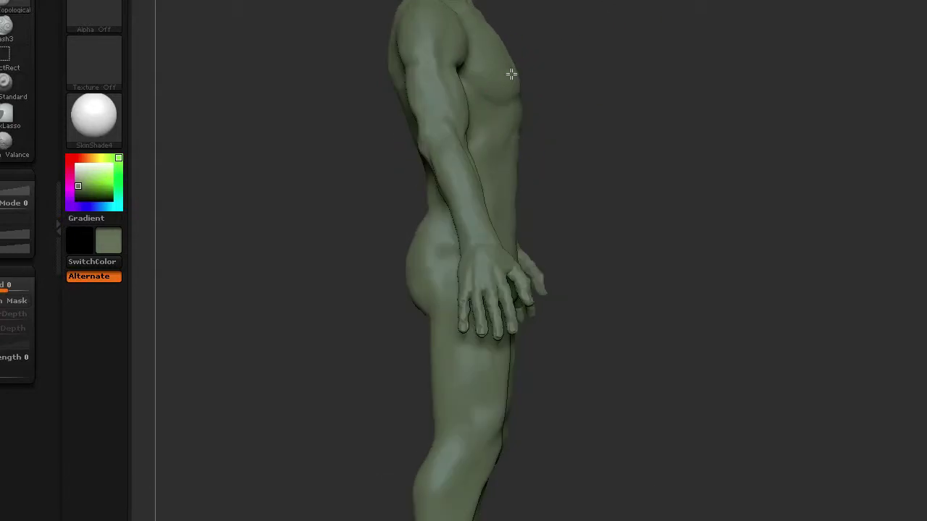
mouse_move(589, 93)
mouse_down()
mouse_move(470, 172)
mouse_move(470, 118)
mouse_move(422, 149)
mouse_move(418, 314)
mouse_move(458, 221)
mouse_up()
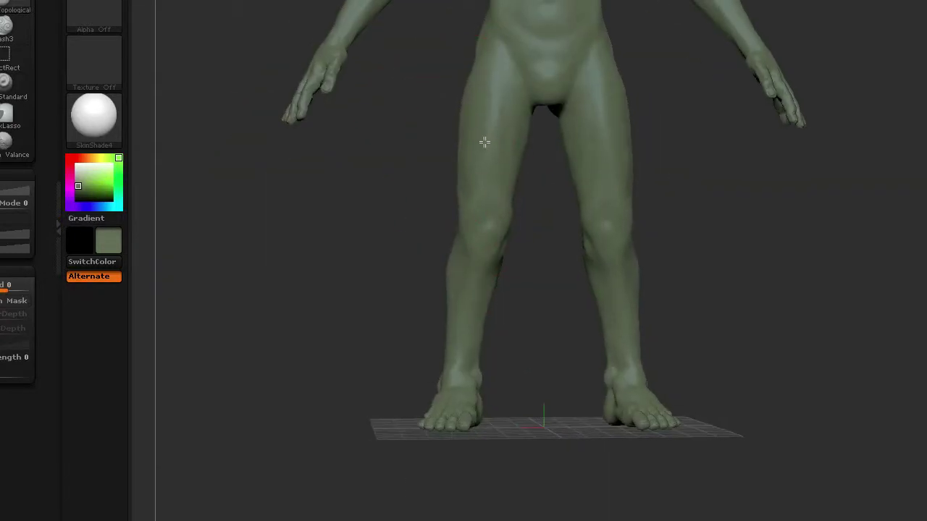
mouse_move(478, 265)
mouse_down()
mouse_move(407, 271)
mouse_move(641, 188)
mouse_move(532, 234)
mouse_move(580, 176)
mouse_up()
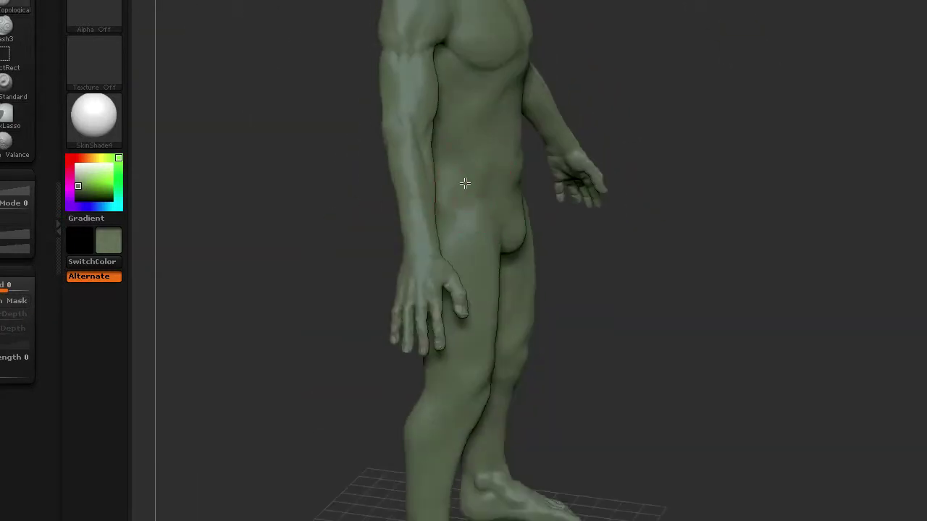
mouse_move(465, 183)
mouse_down()
mouse_move(480, 176)
mouse_move(542, 254)
mouse_move(608, 198)
mouse_move(662, 199)
mouse_move(627, 221)
mouse_move(758, 60)
mouse_up()
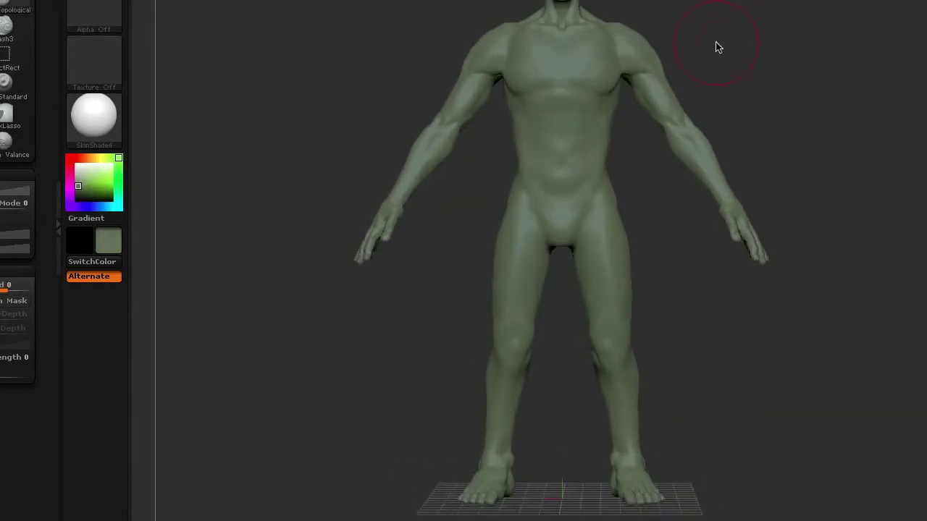
Step: Inspect the chest, arm and back of the figure from tilted, back and front views
mouse_move(916, 78)
alt+mouse_down()
mouse_move(835, 133)
mouse_move(716, 81)
alt+mouse_up()
key(space)
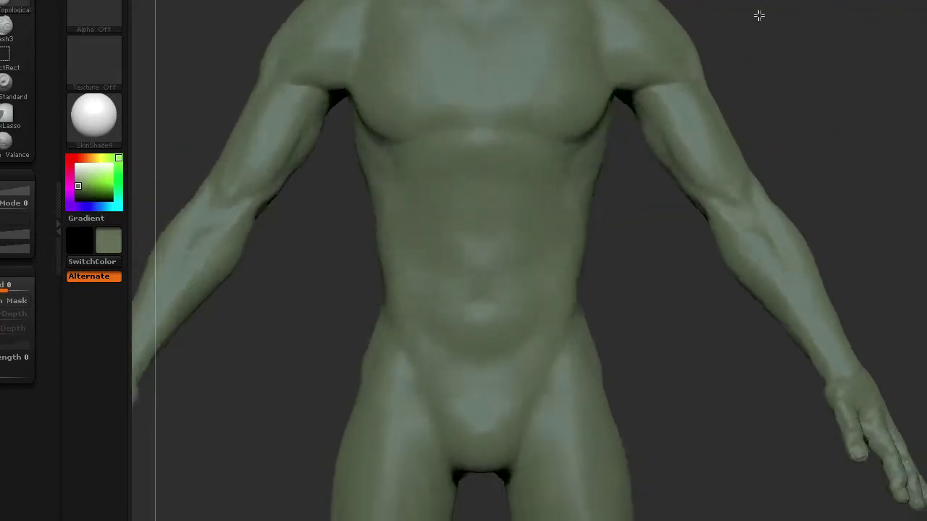
drag(759, 15, 638, 2)
mouse_move(806, 19)
mouse_down()
mouse_move(600, 109)
mouse_move(667, 78)
mouse_move(372, 139)
mouse_move(681, 31)
mouse_move(796, 39)
mouse_move(607, 37)
mouse_move(558, 95)
mouse_move(311, 159)
mouse_move(654, 34)
mouse_move(589, 2)
mouse_move(664, 108)
mouse_move(688, 57)
mouse_up()
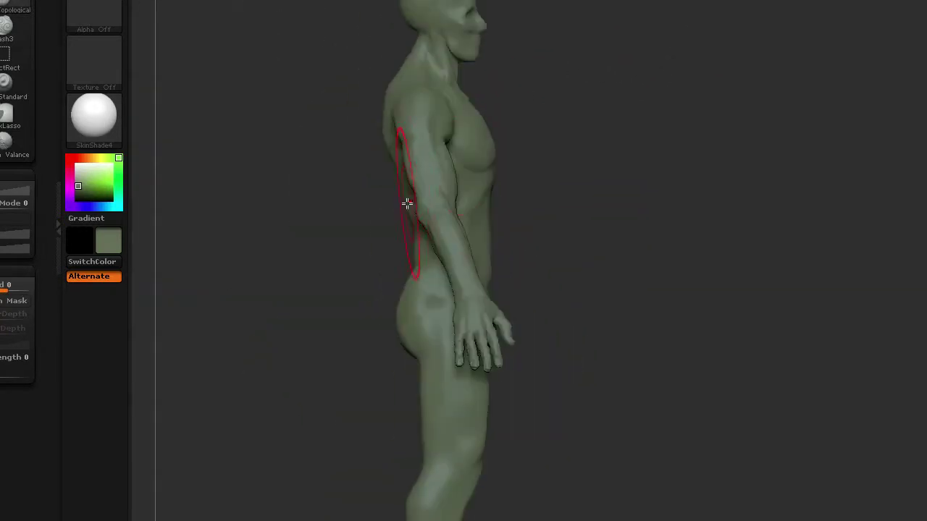
drag(438, 195, 561, 87)
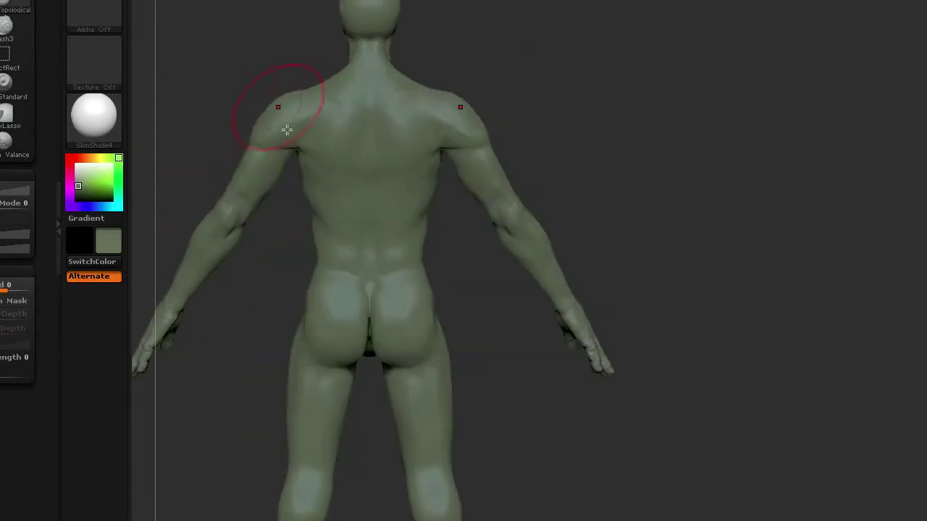
mouse_move(285, 128)
mouse_down()
mouse_move(550, 111)
mouse_move(440, 103)
mouse_up()
Step: Save the green male body sculpt as a ZTool with Ctrl+S
key(ctrl+s)
key(Return)
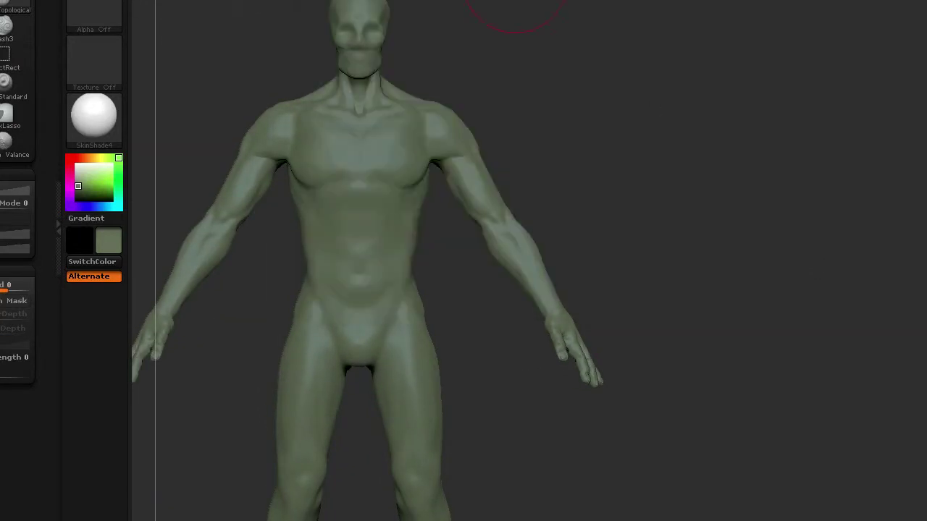
alt+drag(548, 139, 454, 156)
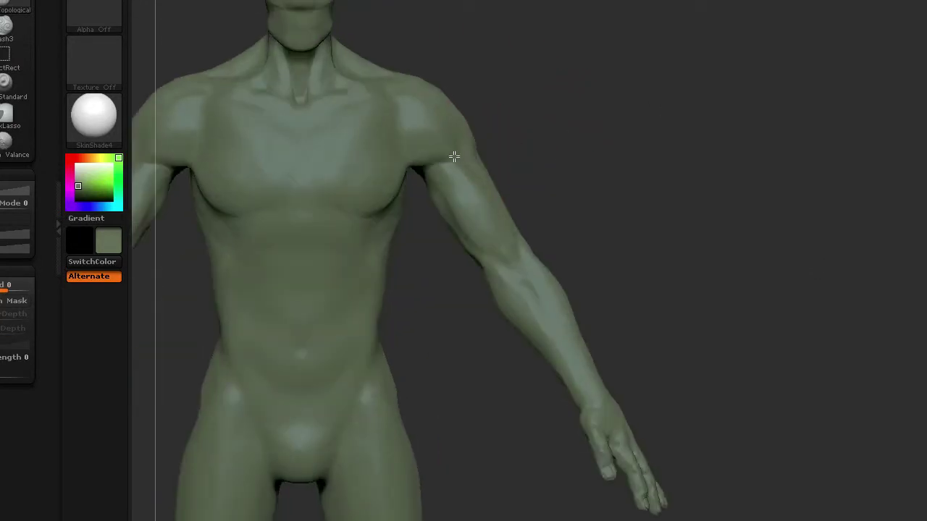
mouse_move(511, 166)
mouse_down()
mouse_move(523, 186)
mouse_move(415, 142)
mouse_move(492, 157)
mouse_move(486, 165)
mouse_move(557, 116)
mouse_move(476, 149)
mouse_up()
Step: Build up the deltoid with ClayBuildup (Draw Size 78, Z Intensity 10) and check the side profile
key(space)
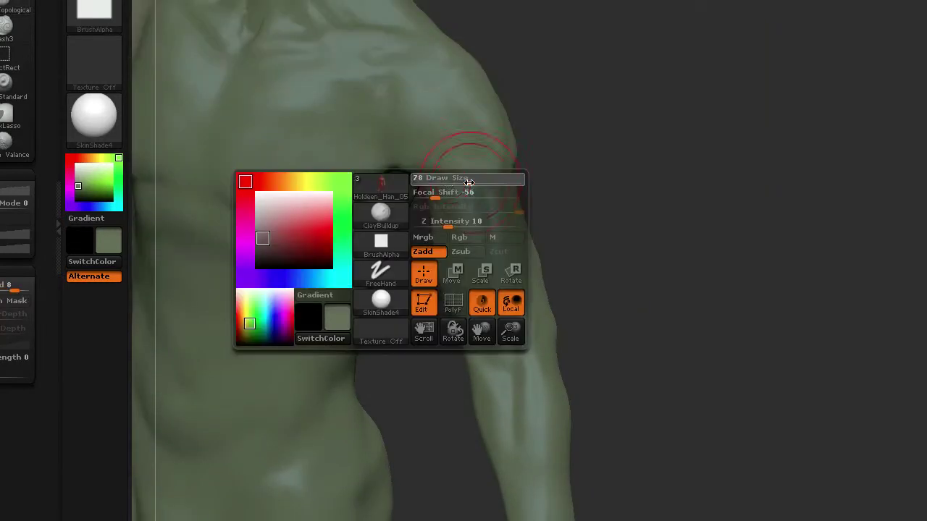
drag(583, 165, 453, 122)
drag(570, 123, 423, 88)
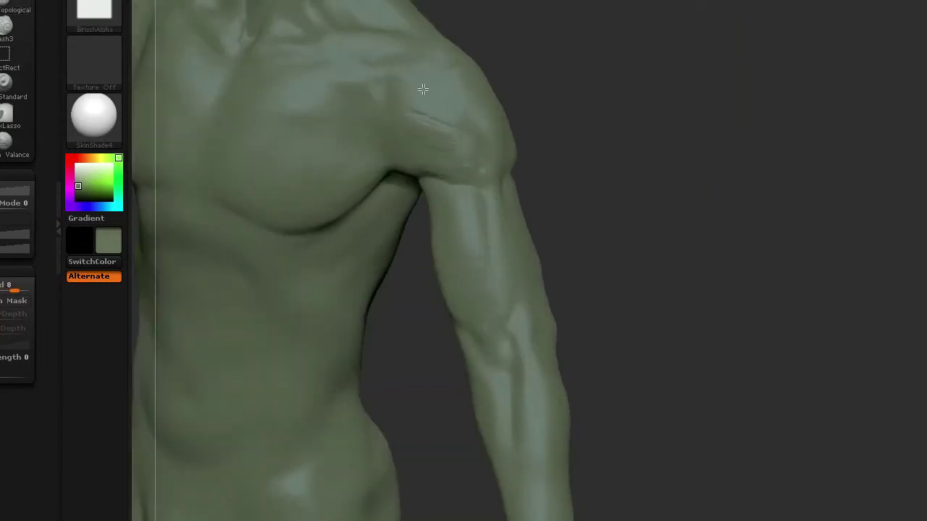
mouse_move(441, 171)
mouse_down()
mouse_move(453, 77)
mouse_move(622, 84)
mouse_move(477, 89)
mouse_move(492, 157)
mouse_move(483, 151)
mouse_up()
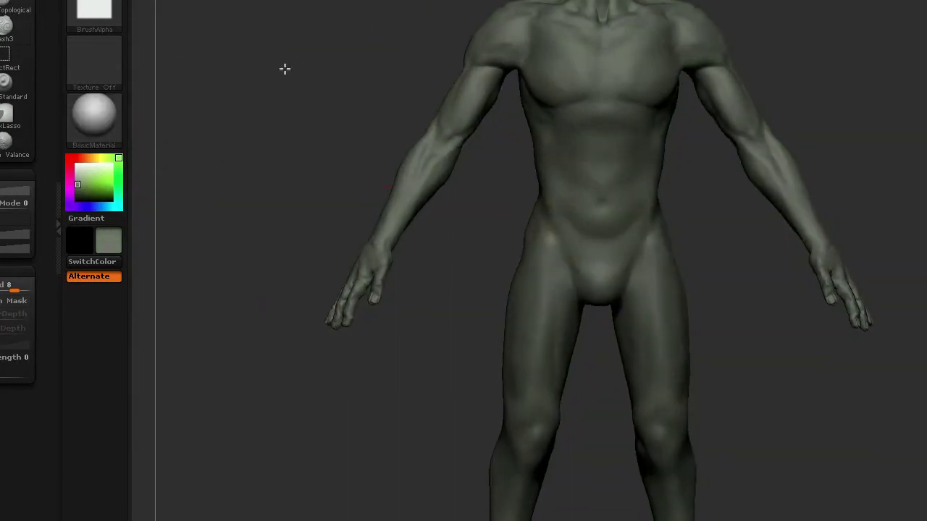
Step: Switch the figure's material from SkinShade4 to BasicMaterial and check the new shading
mouse_move(283, 68)
mouse_down()
mouse_move(399, 207)
mouse_move(281, 157)
mouse_up()
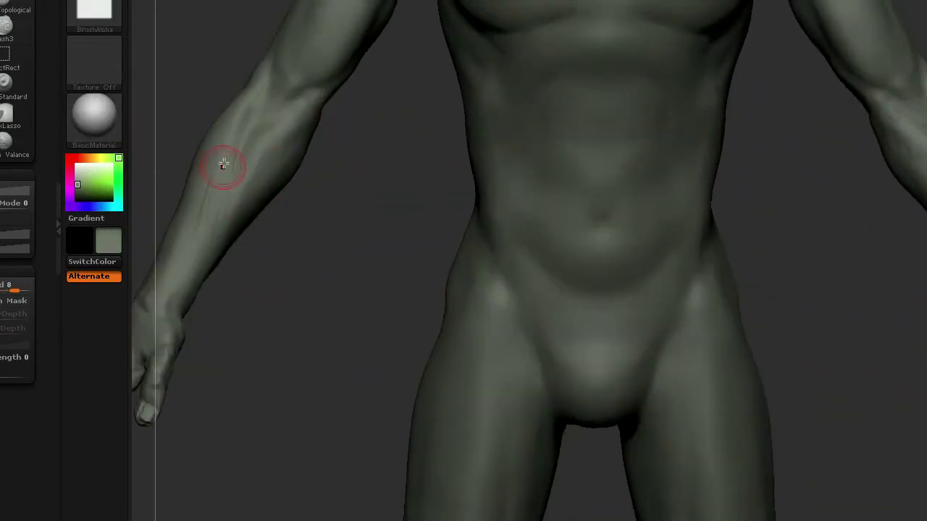
mouse_move(206, 177)
mouse_down()
mouse_move(286, 234)
mouse_move(286, 123)
mouse_move(244, 113)
mouse_move(302, 142)
mouse_up()
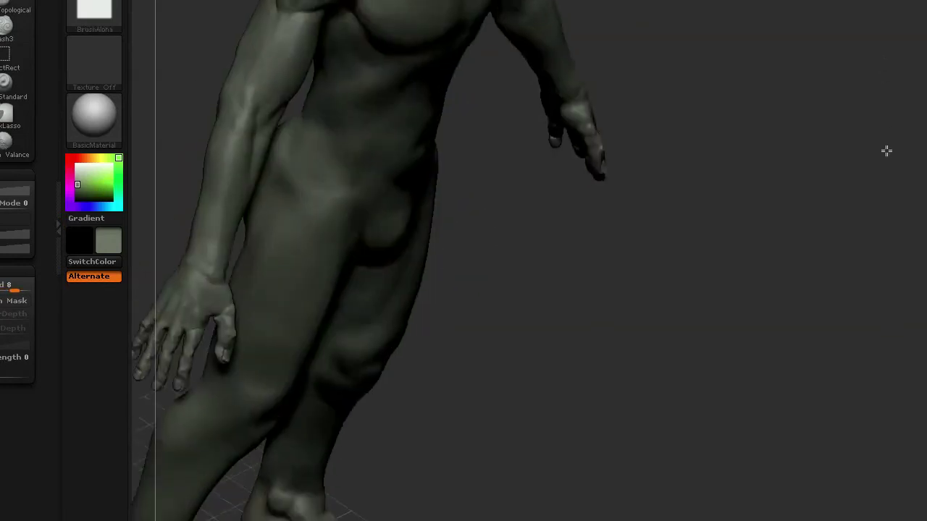